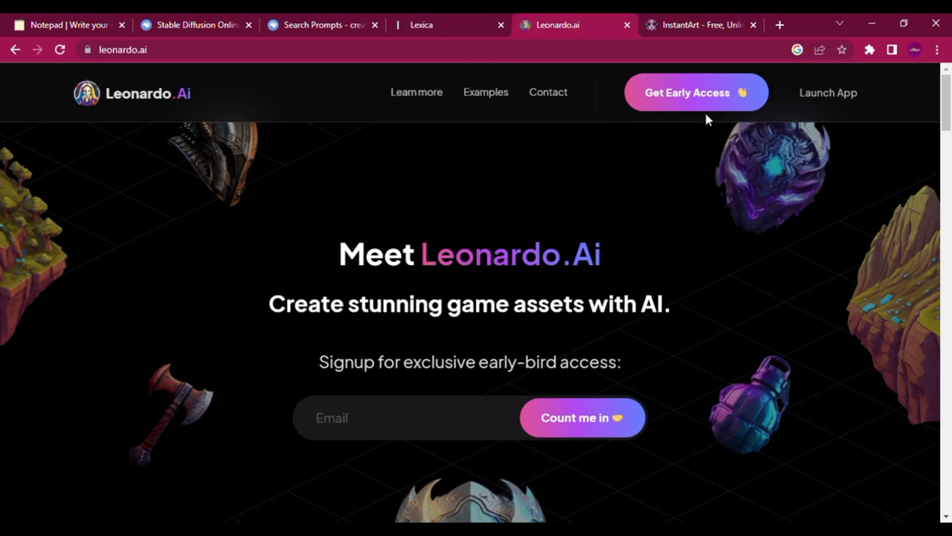
Step: Switch to Lexica, open its image generation page and sign in with the existing Google account
click(469, 24)
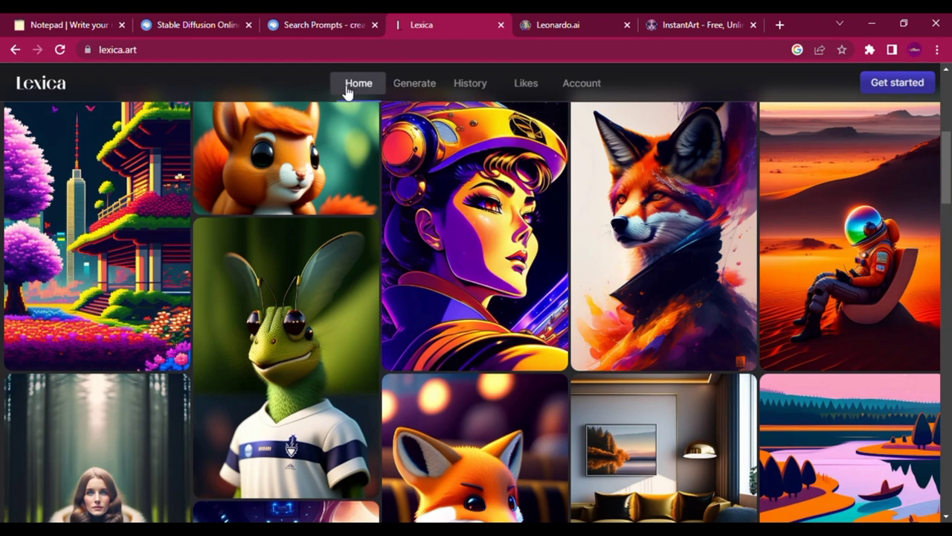
click(421, 95)
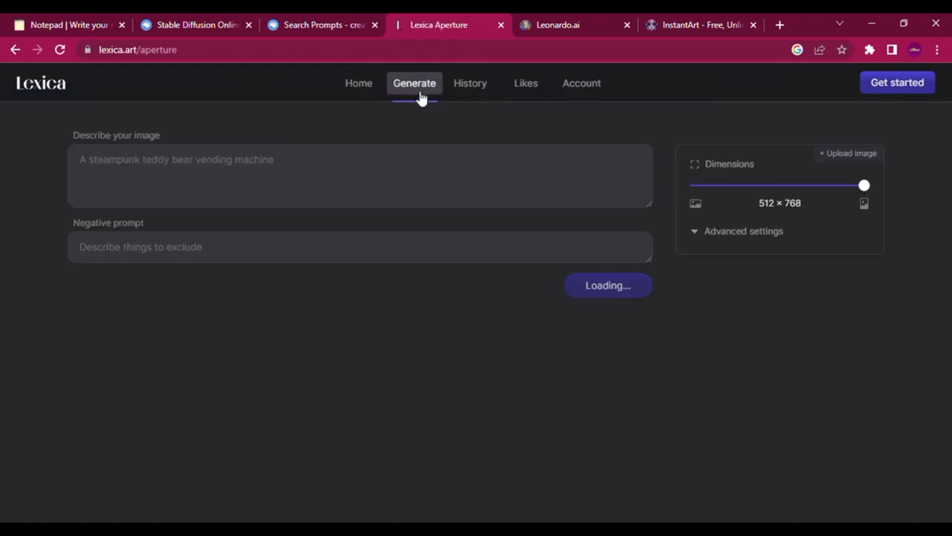
click(196, 167)
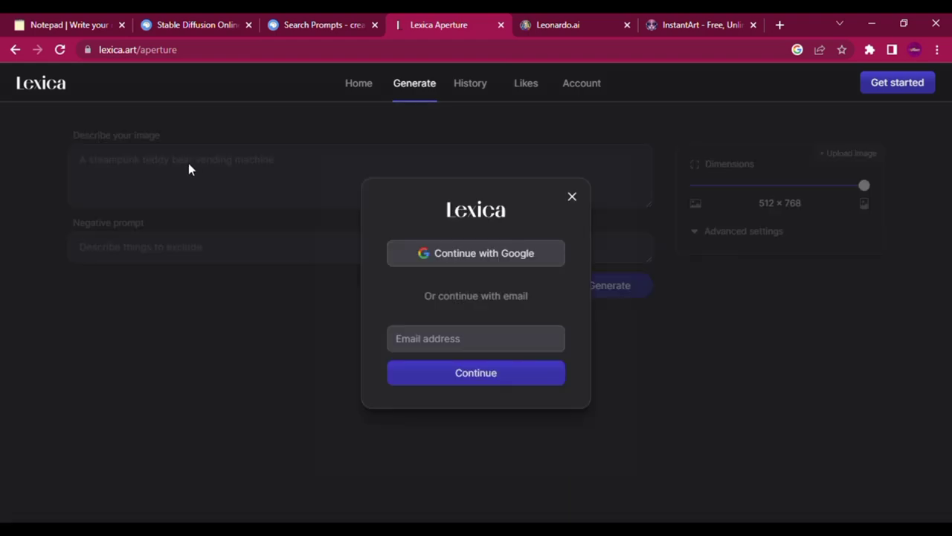
click(491, 257)
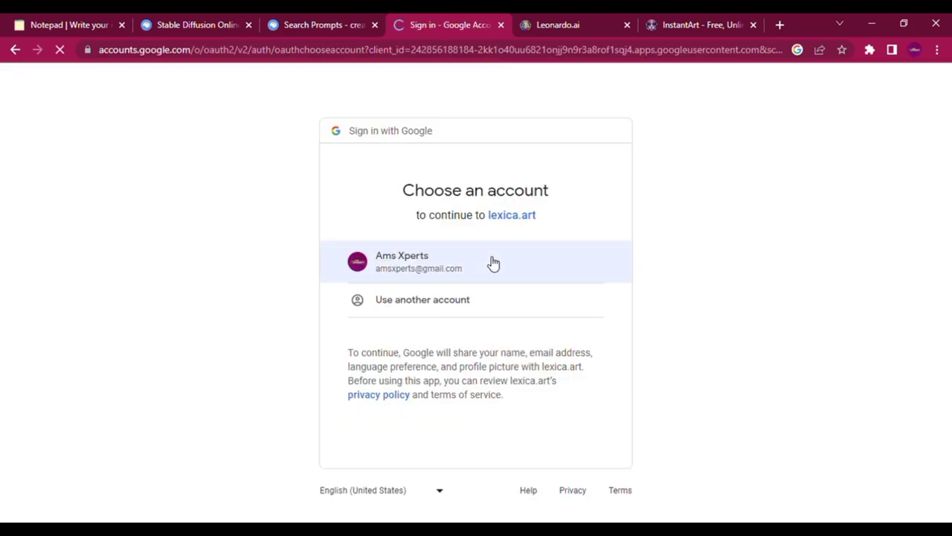
click(450, 266)
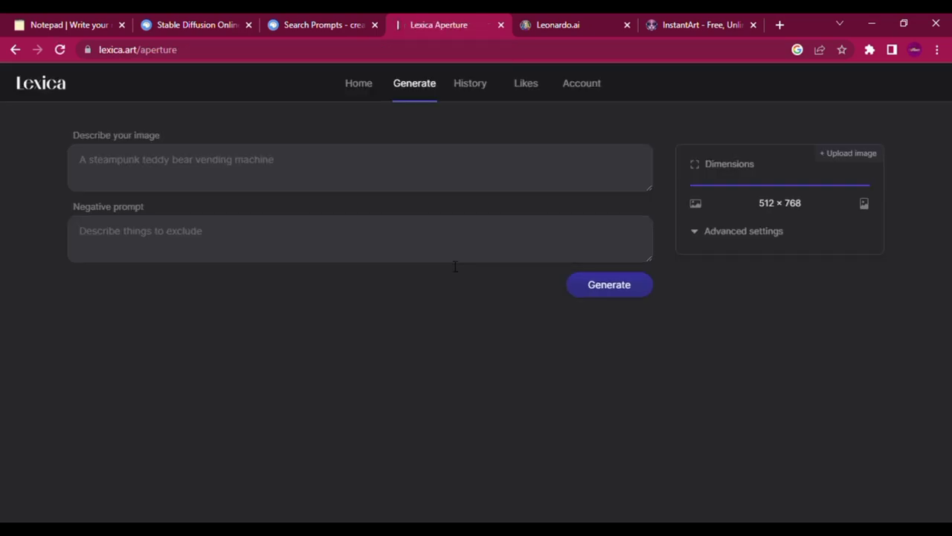
Step: Expand the advanced generation settings and set the guidance scale to 9
click(264, 183)
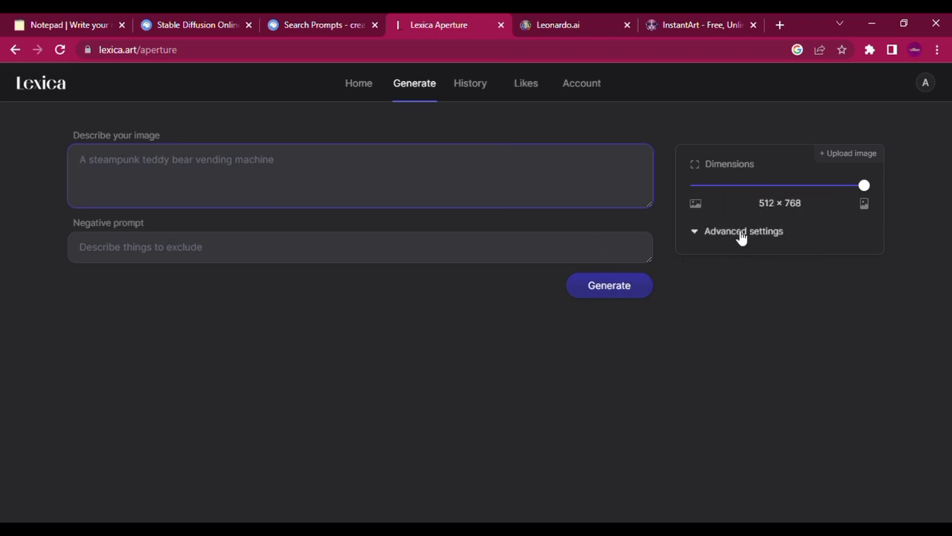
click(705, 235)
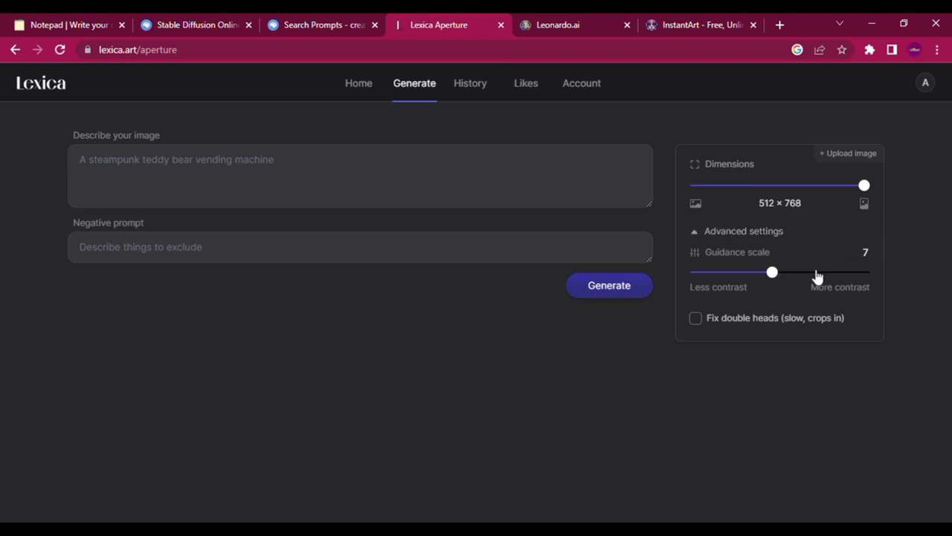
drag(781, 279, 806, 275)
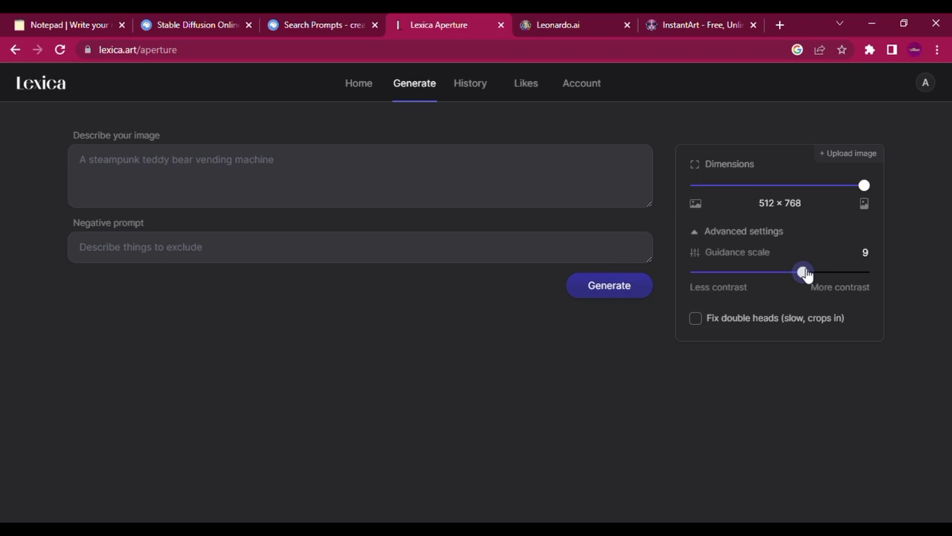
Step: Generate images from the prompt "a hen with a golden crown on her head"
click(231, 185)
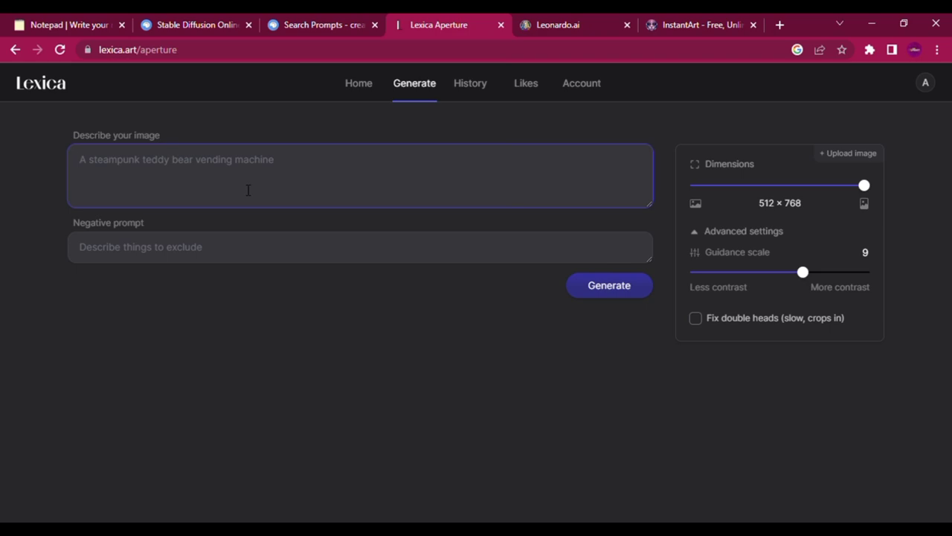
text(a)
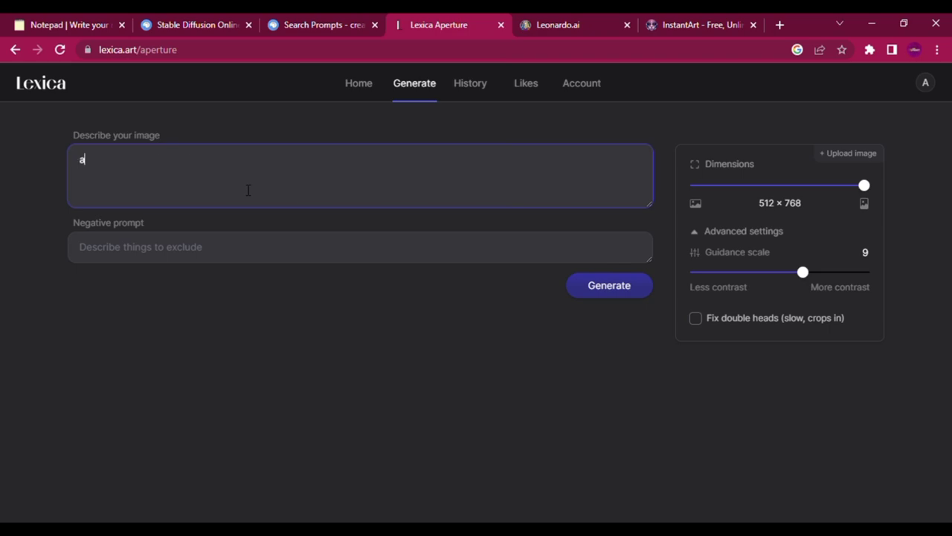
text( hen with a gold)
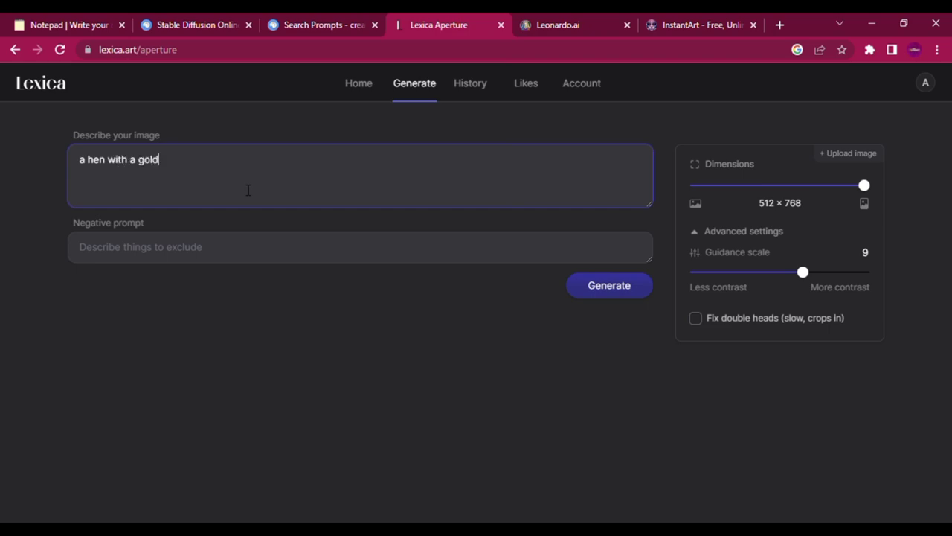
text(en crown on her head)
key(Return)
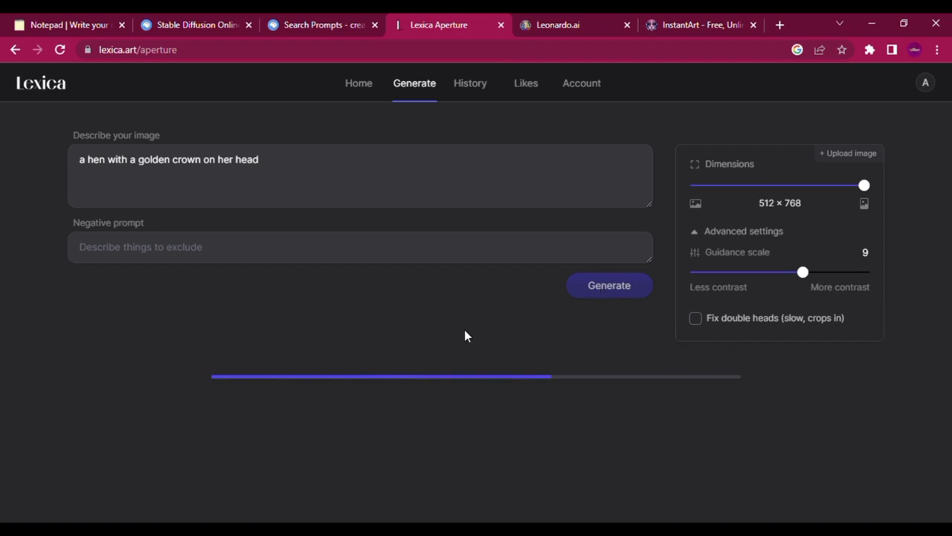
click(618, 289)
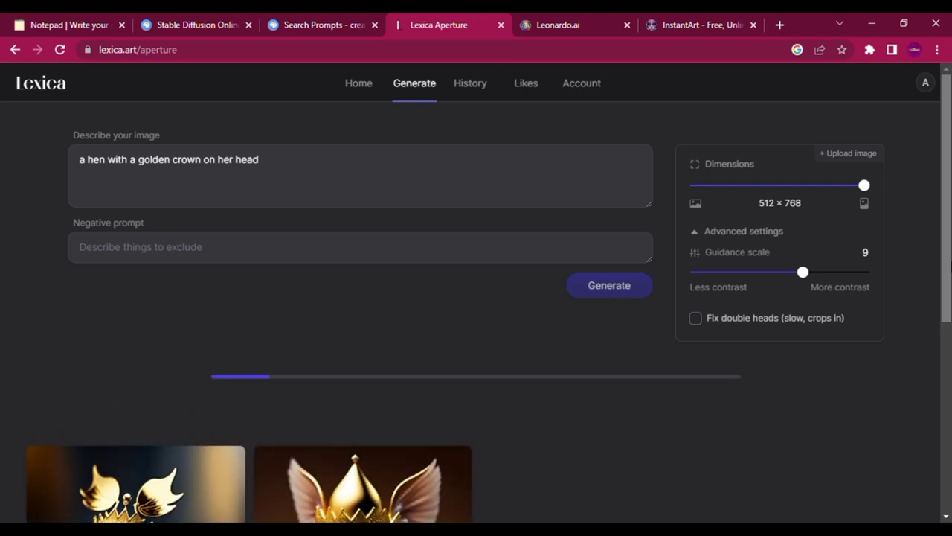
Step: Examine the generated images of the crowned hen
drag(946, 248, 949, 421)
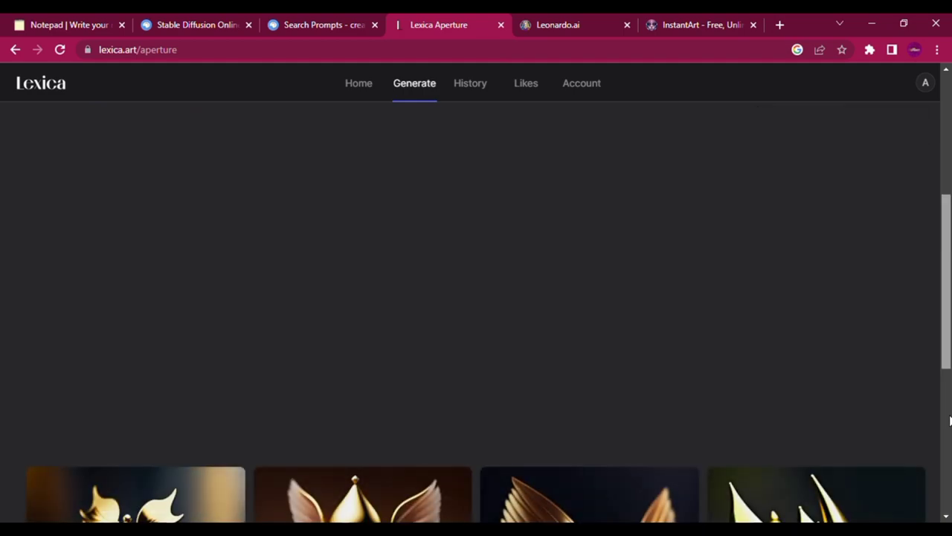
scroll(951, 316, down, 1)
scroll(951, 317, up, 2)
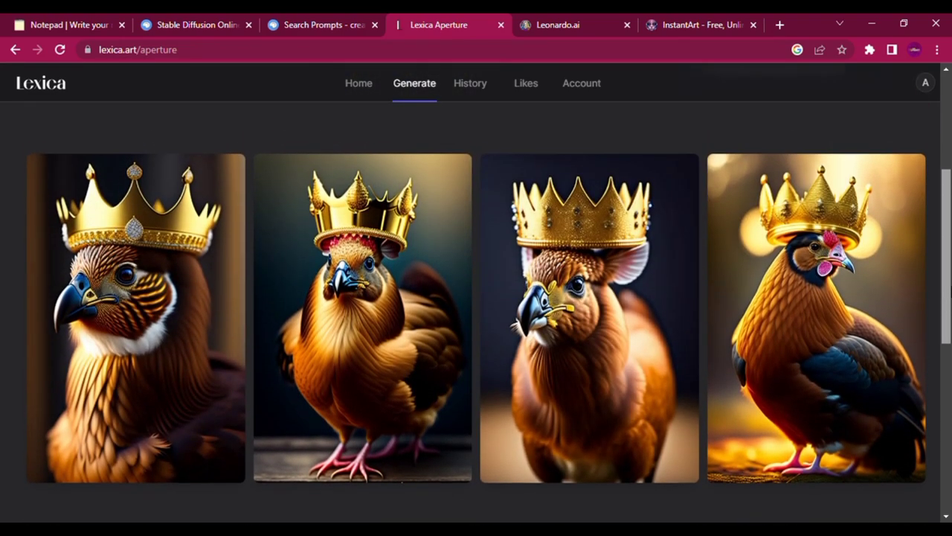
scroll(476, 331, down, 1)
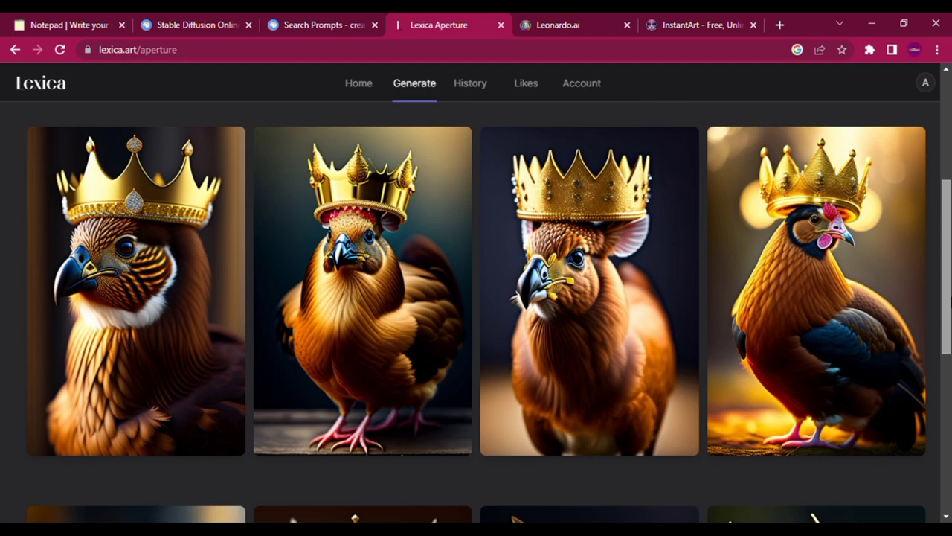
scroll(418, 362, down, 1)
scroll(418, 362, up, 1)
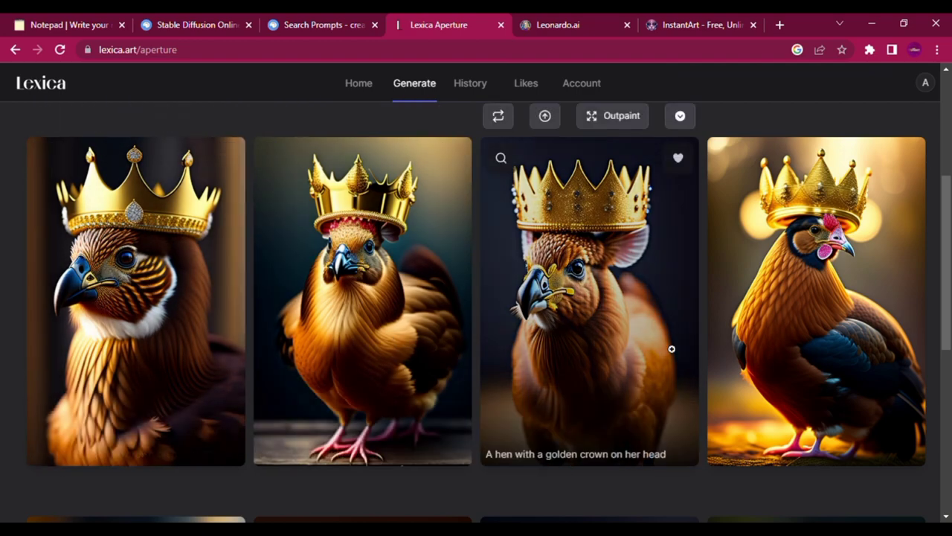
Step: Replace the image description with "A realistic photo of fairy in purple color" and generate the images
drag(950, 251, 944, 128)
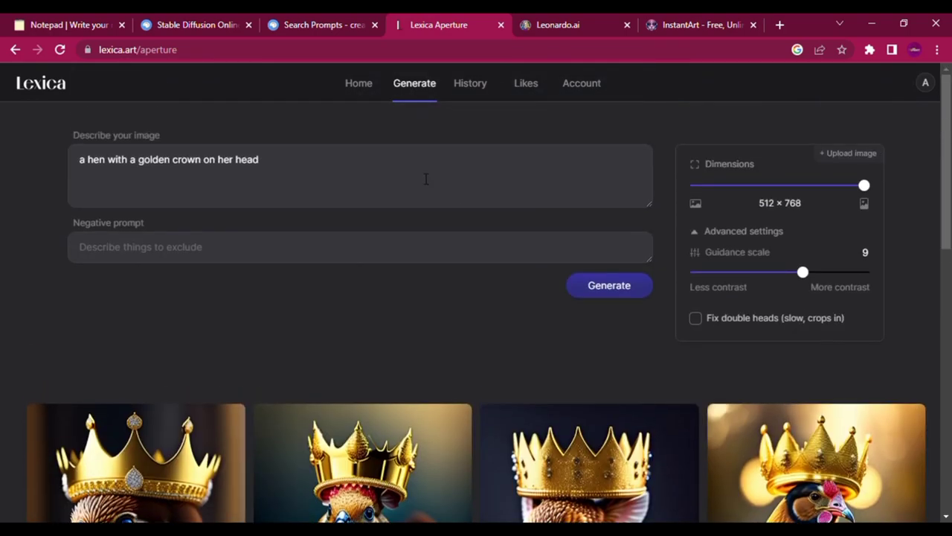
click(362, 176)
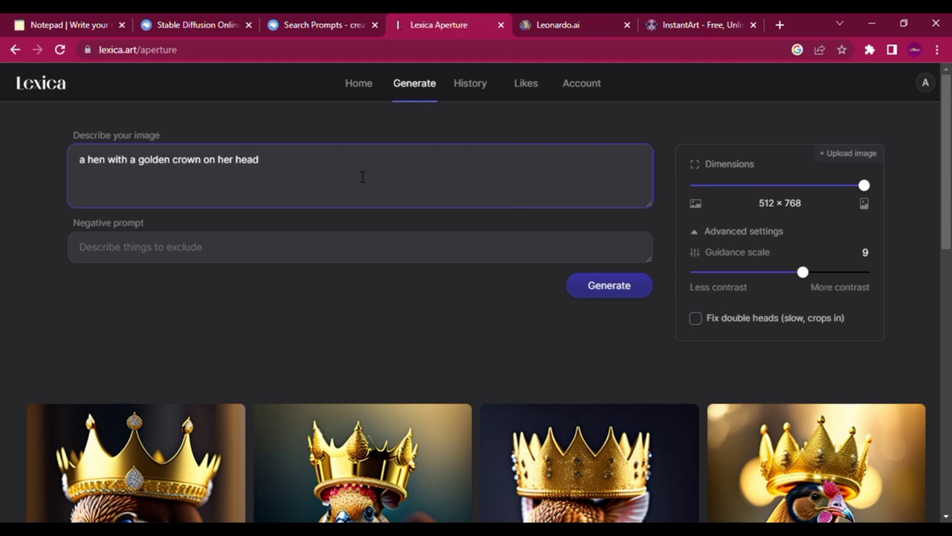
text(A)
key(ctrl+a)
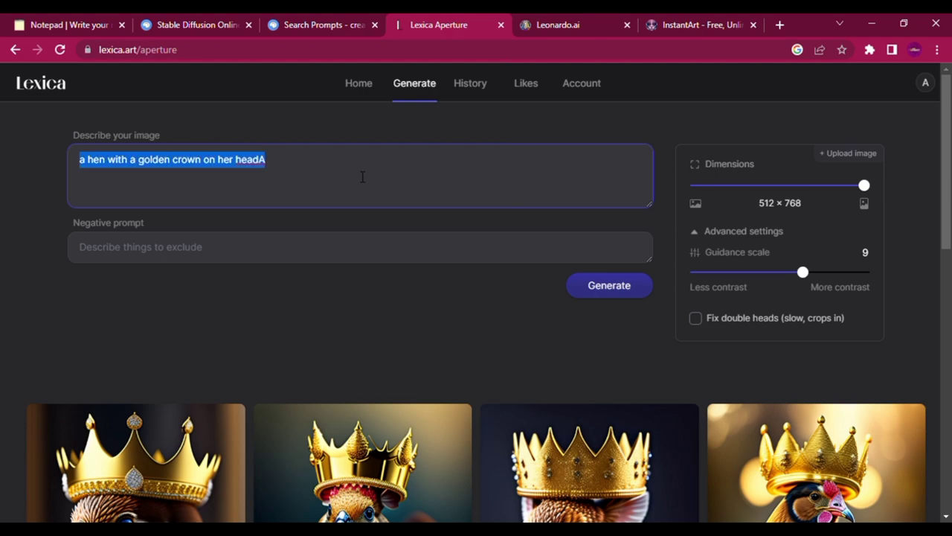
text(A)
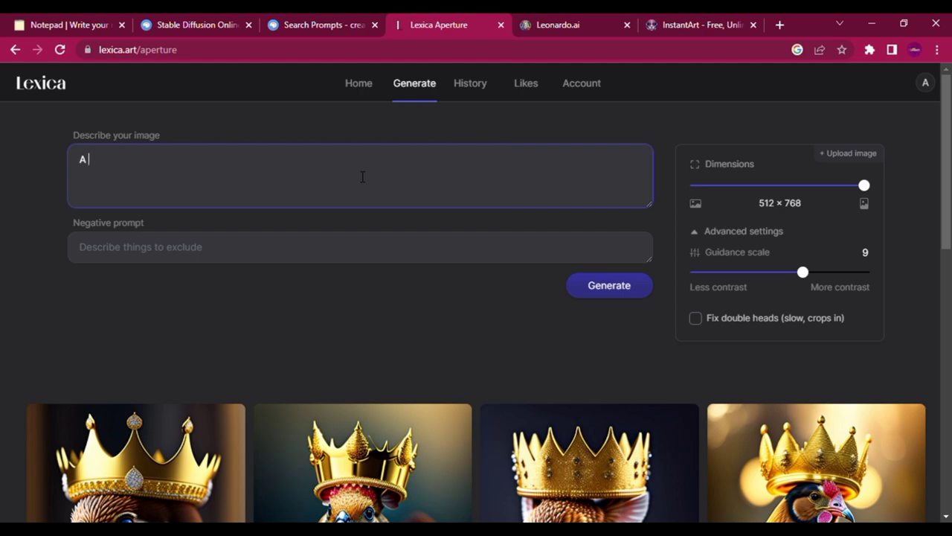
text( realistic photo of fairy in purple color)
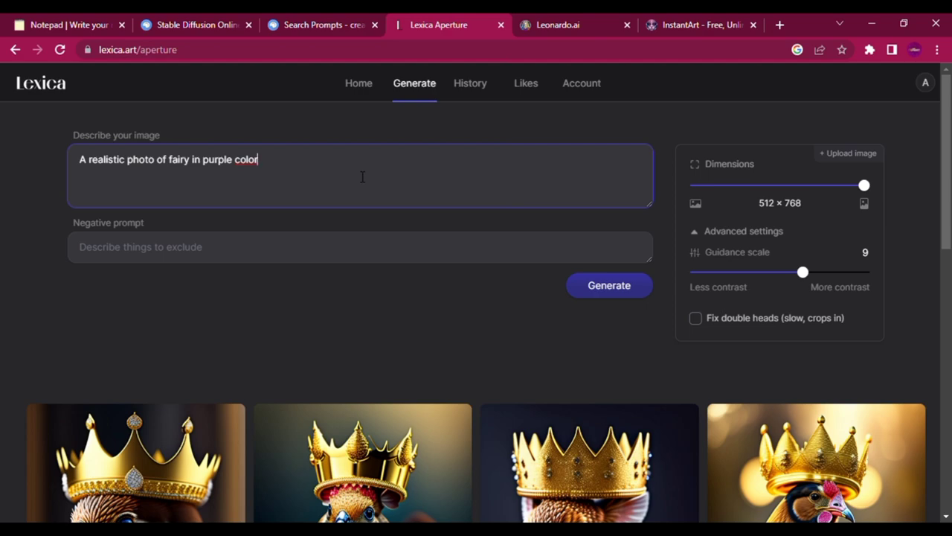
key(Return)
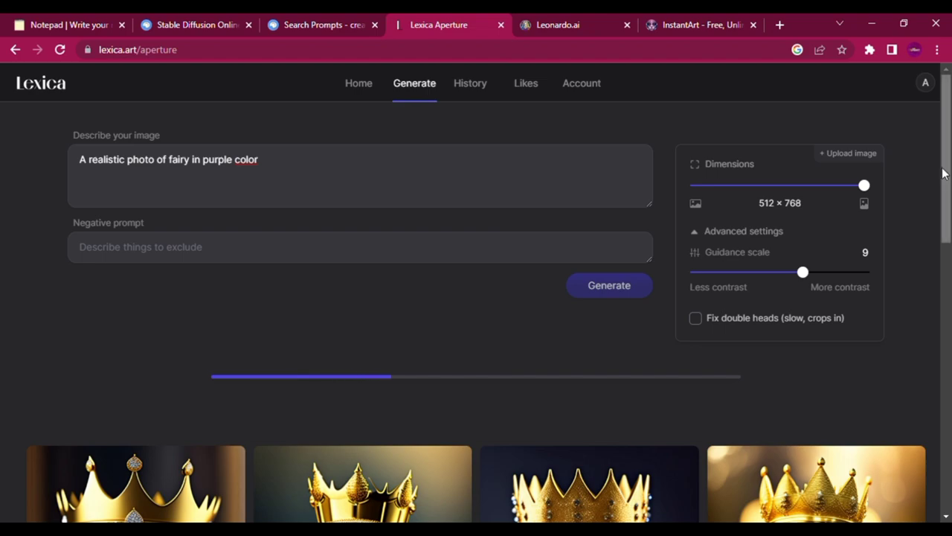
Step: Wait for the purple fairy images to be generated and examine them
drag(944, 173, 843, 225)
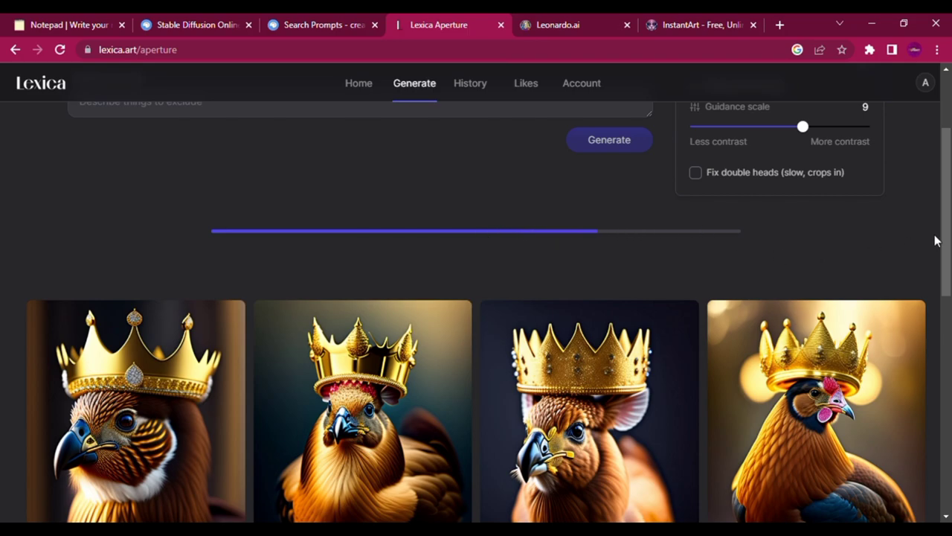
drag(949, 187, 949, 205)
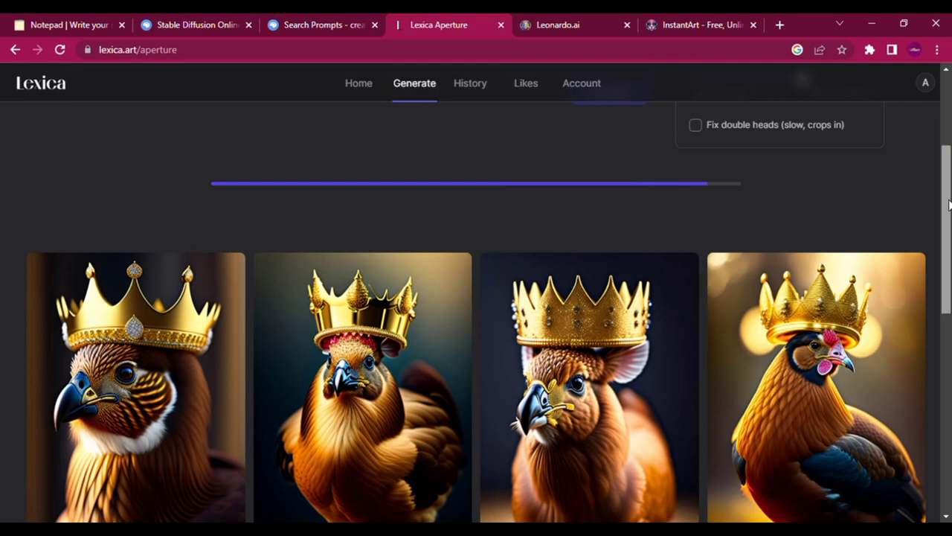
mouse_move(949, 205)
mouse_down()
mouse_move(947, 171)
mouse_move(949, 216)
mouse_up()
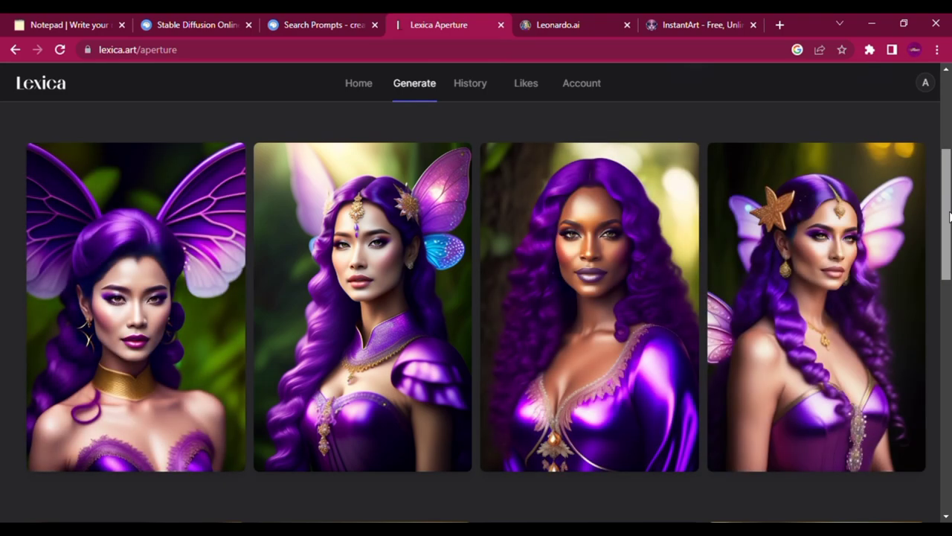
drag(949, 216, 947, 225)
mouse_move(949, 225)
mouse_down()
mouse_move(943, 186)
mouse_move(941, 235)
mouse_move(943, 215)
mouse_up()
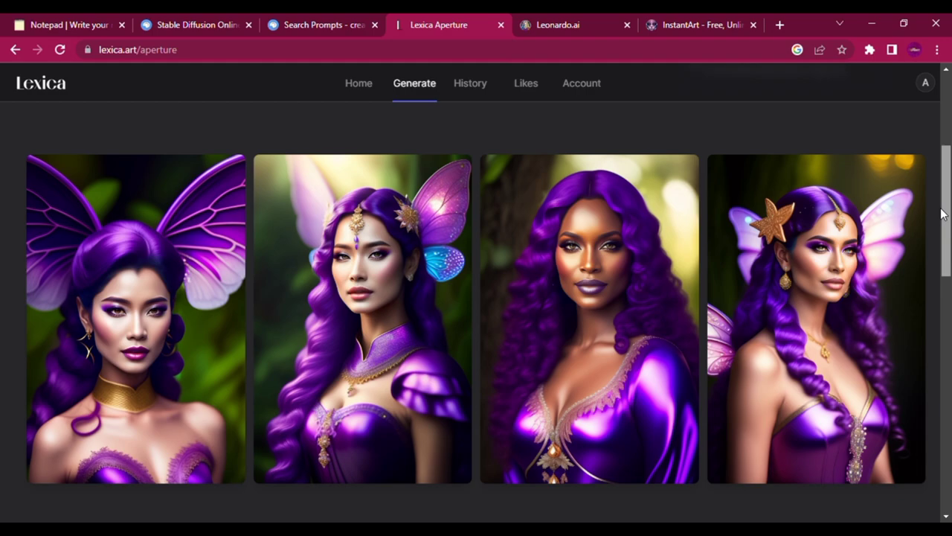
drag(943, 214, 949, 142)
Step: Switch to the InstantArt site, look over its popular image gallery and open the account registration form
click(711, 20)
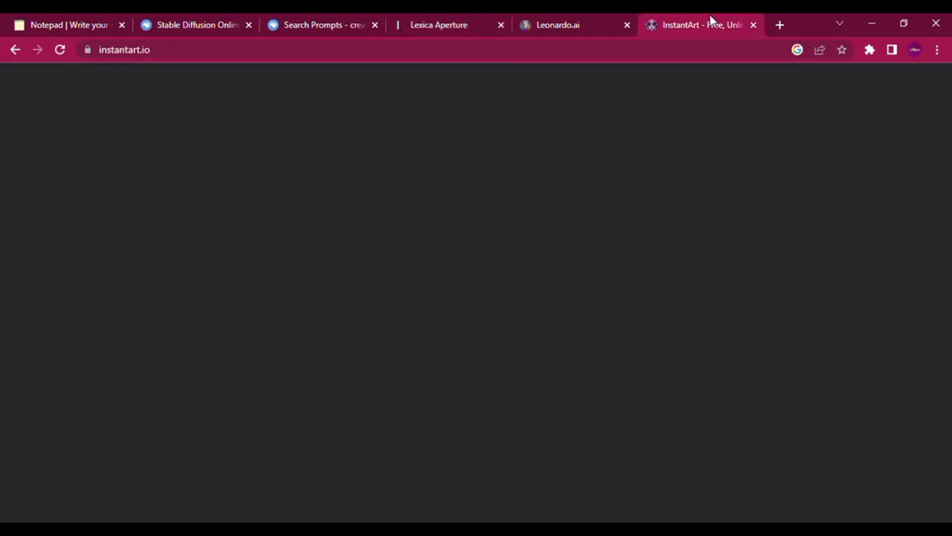
mouse_move(945, 132)
mouse_down()
mouse_move(947, 174)
mouse_move(949, 150)
mouse_up()
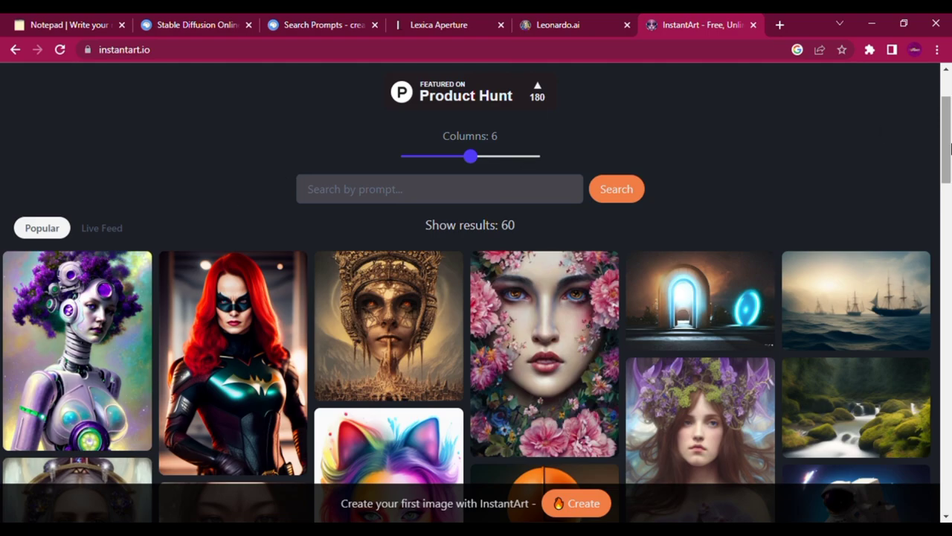
drag(948, 151, 949, 104)
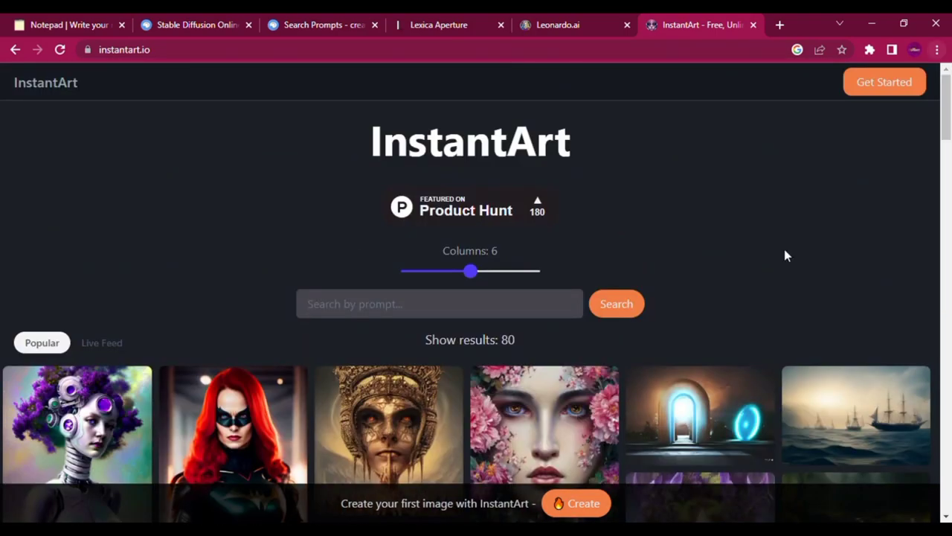
click(569, 506)
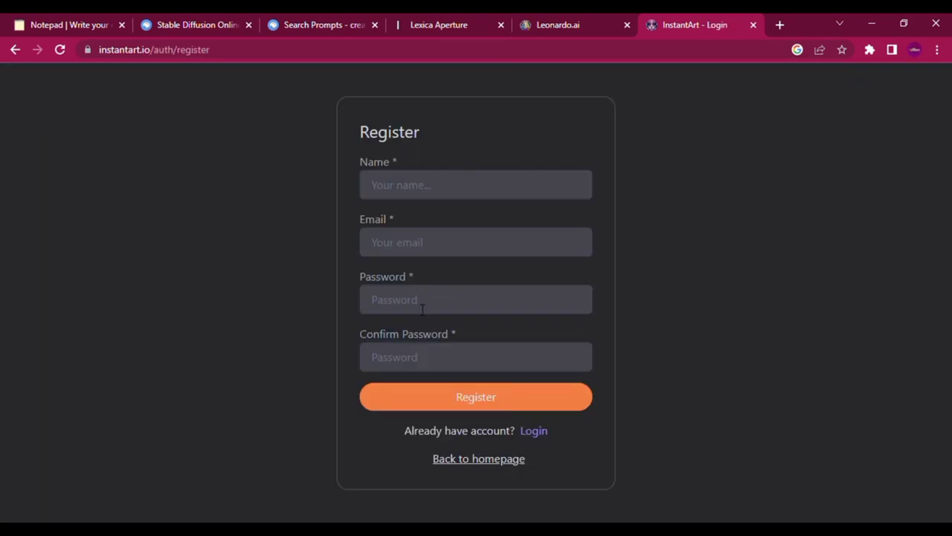
Step: Register an InstantArt account with the name, email, password and password confirmation, and open the image generation page
click(413, 190)
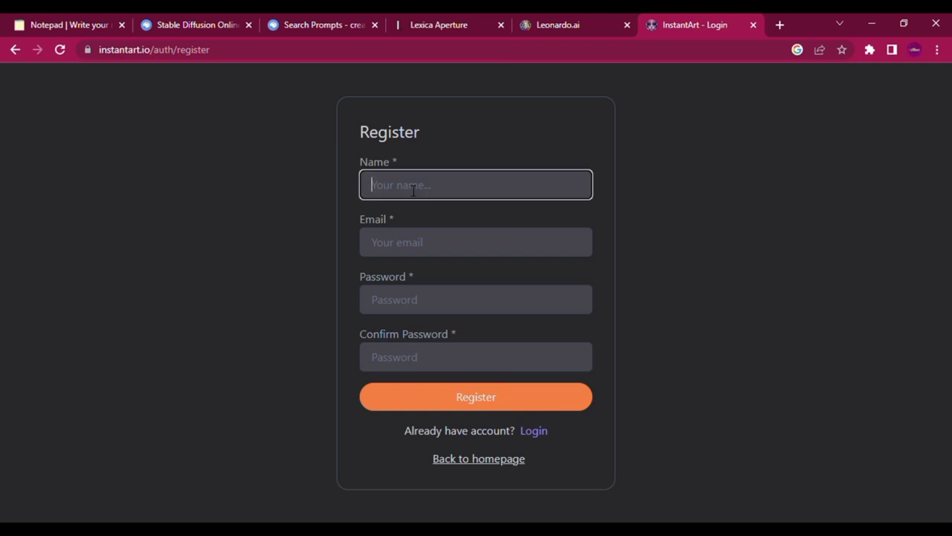
text(xxxx)
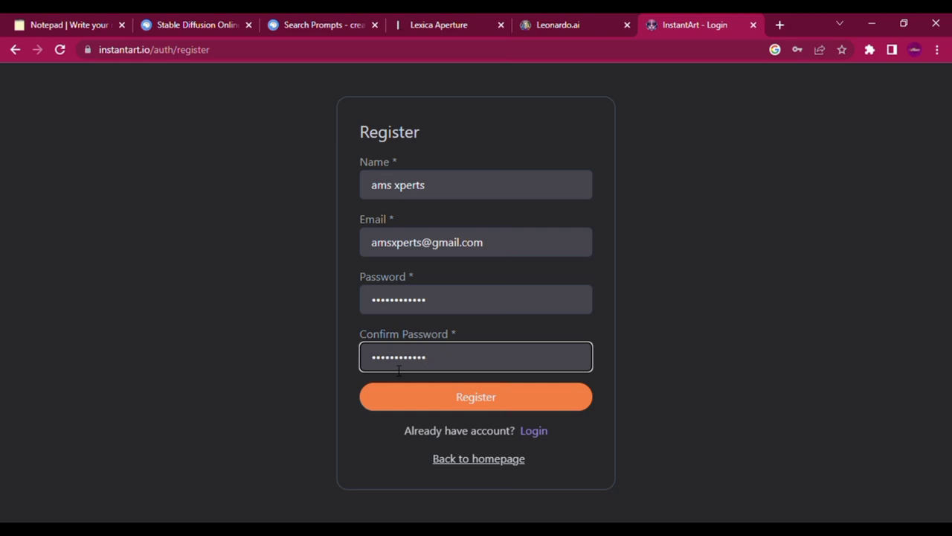
click(413, 401)
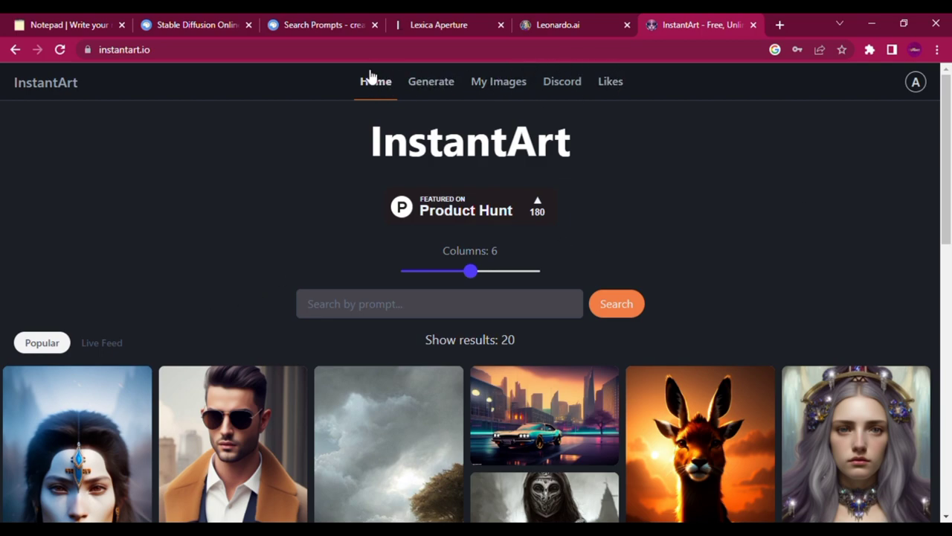
click(428, 84)
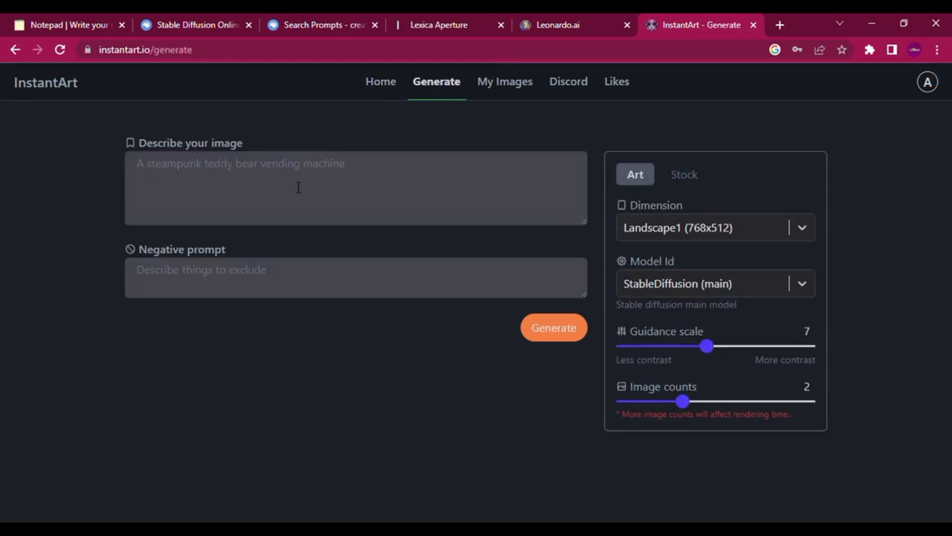
Step: Look through the image dimension and model options for InstantArt generation
click(807, 231)
click(808, 232)
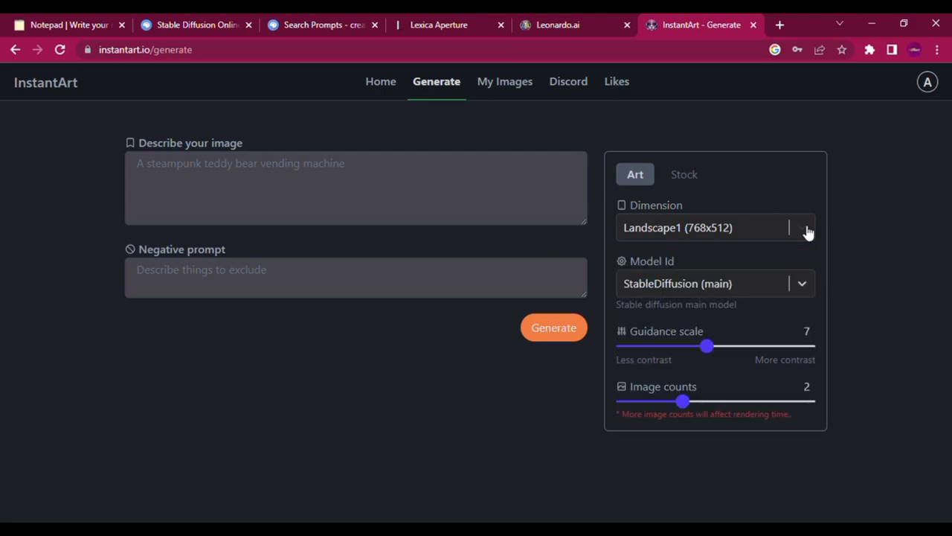
click(809, 282)
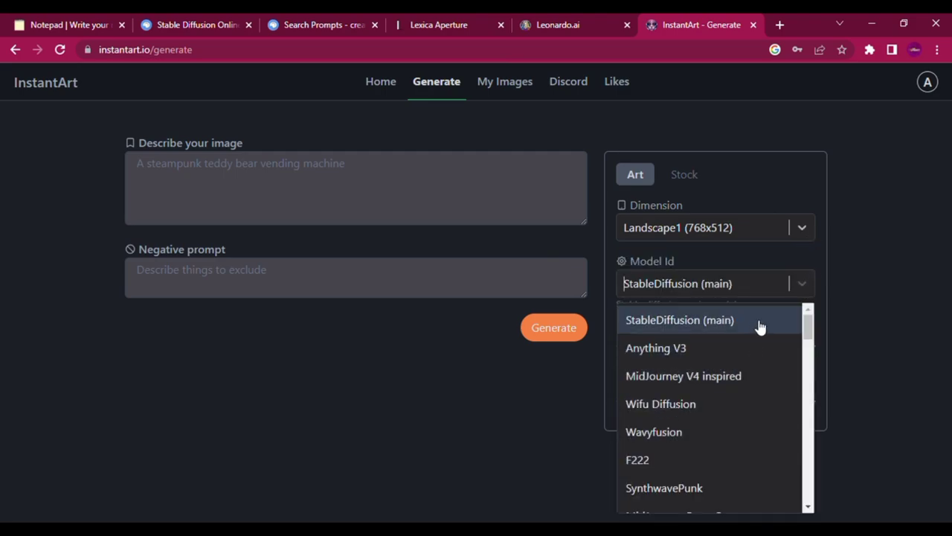
click(799, 287)
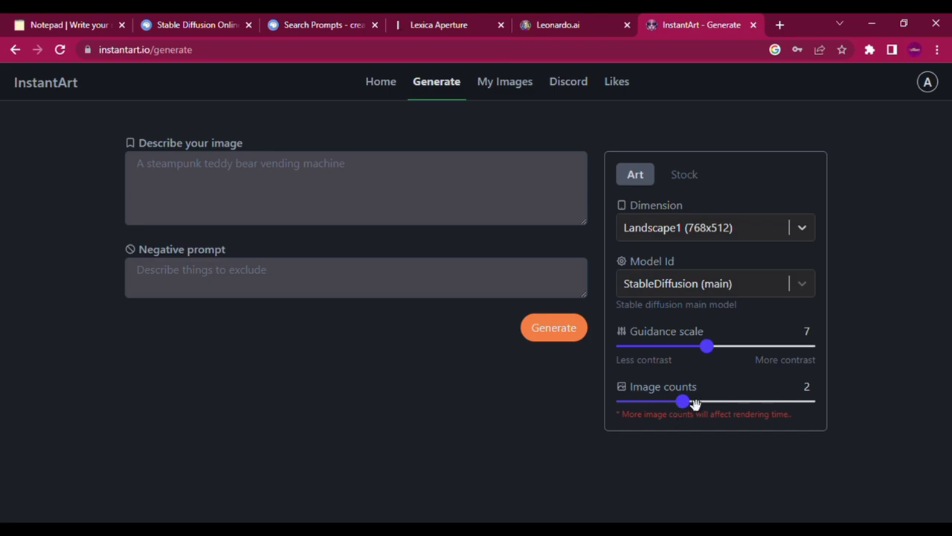
Step: Copy the prompt "A realistic photo of fairy in purple color" from Lexica into the InstantArt image description and generate the images
click(252, 192)
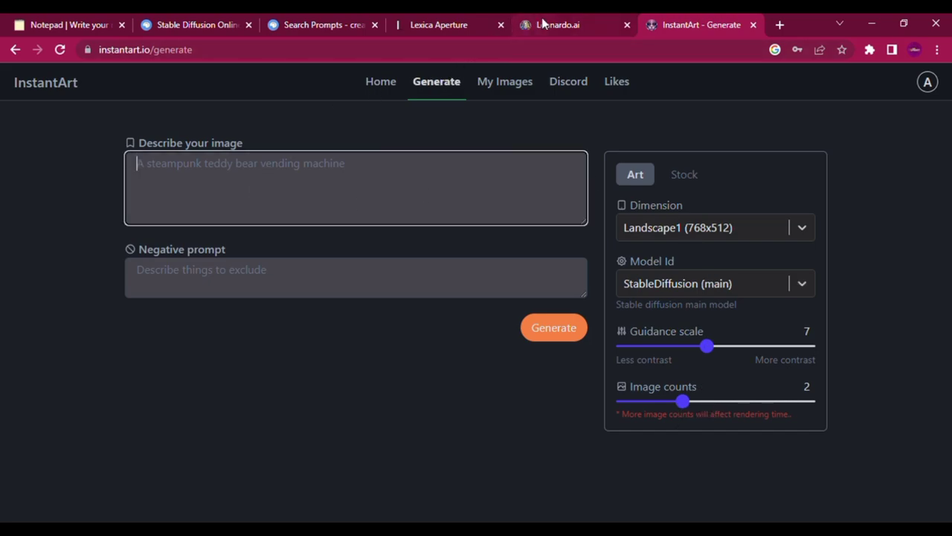
click(444, 25)
drag(276, 168, 91, 169)
key(ctrl+c)
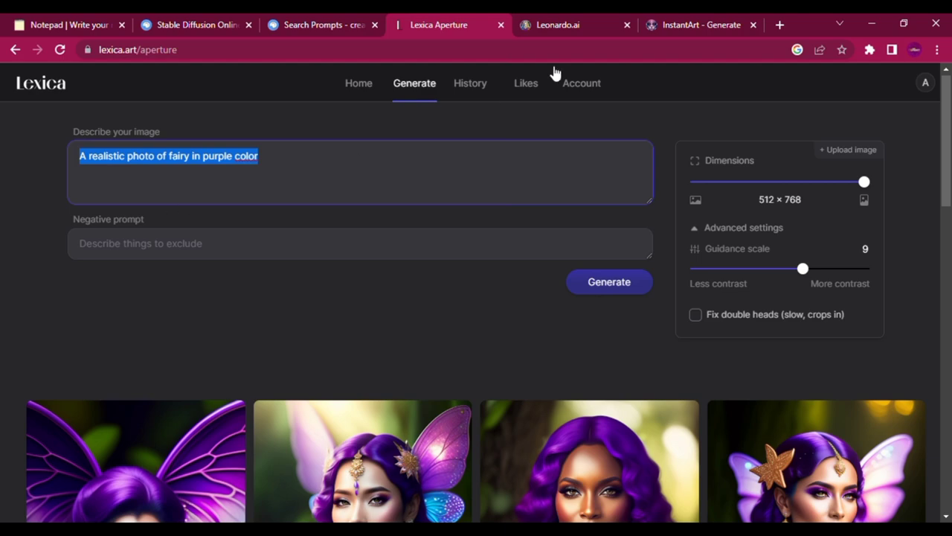
click(680, 24)
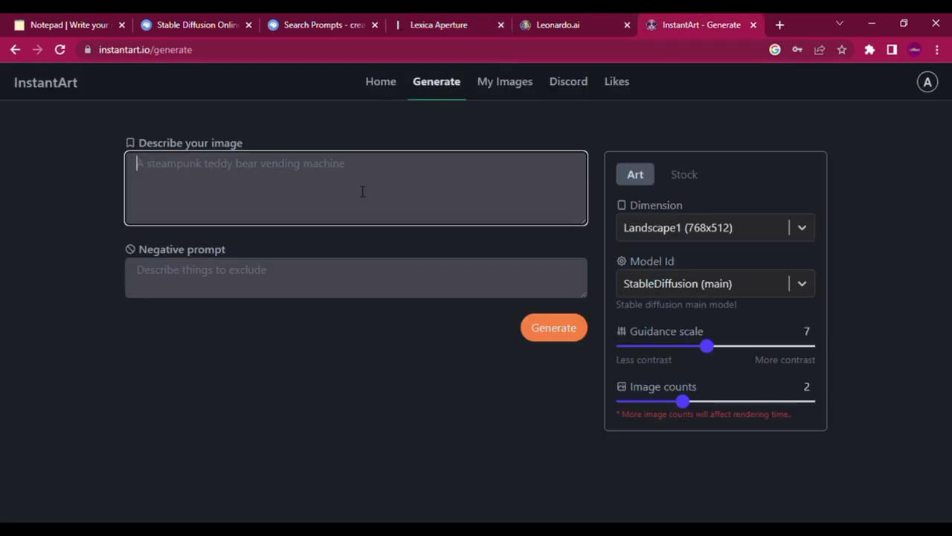
key(ctrl+v)
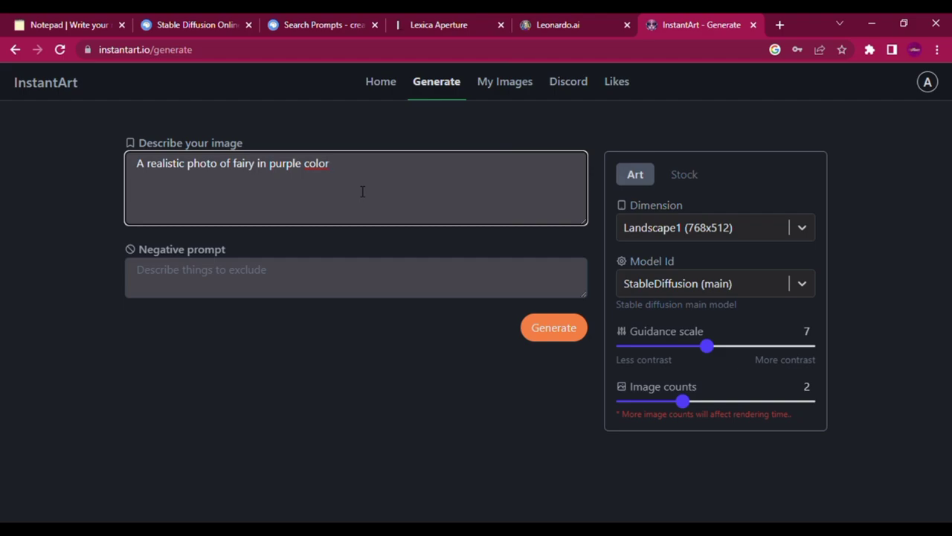
click(567, 331)
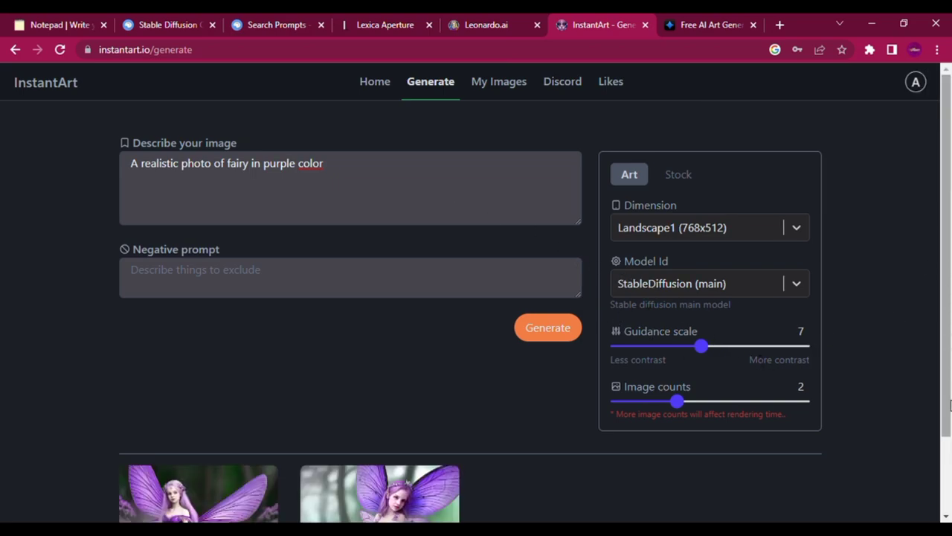
Step: Examine the generated purple fairy images, viewing the first one enlarged with its details, and close the detail view
scroll(949, 403, down, 2)
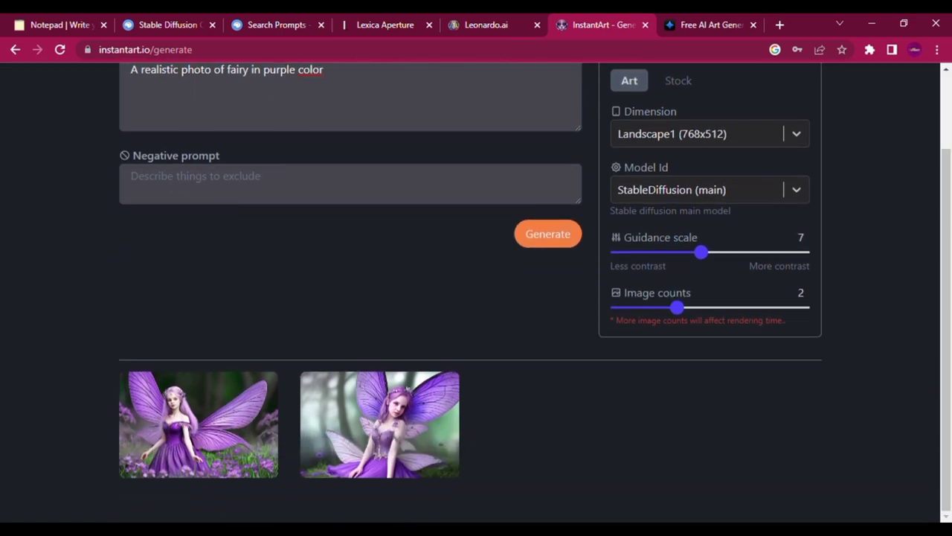
mouse_move(416, 410)
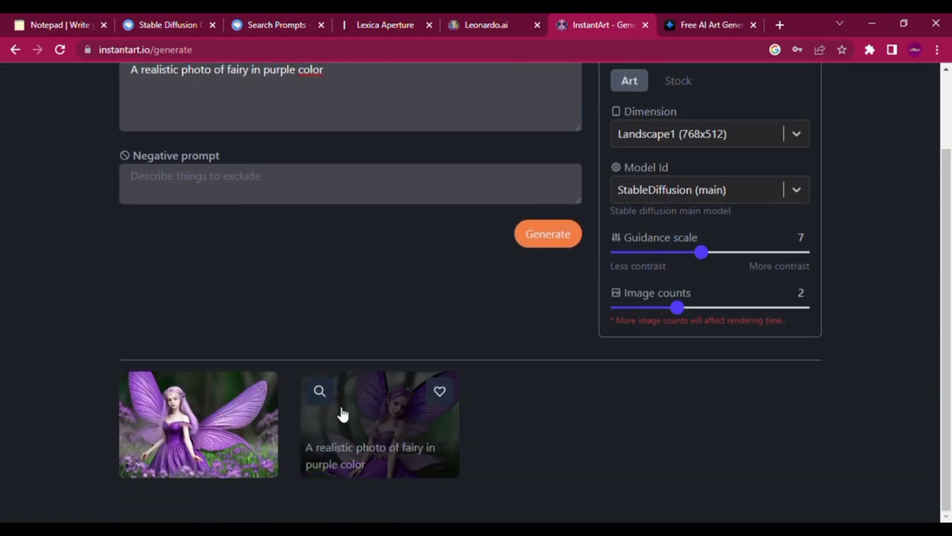
click(193, 414)
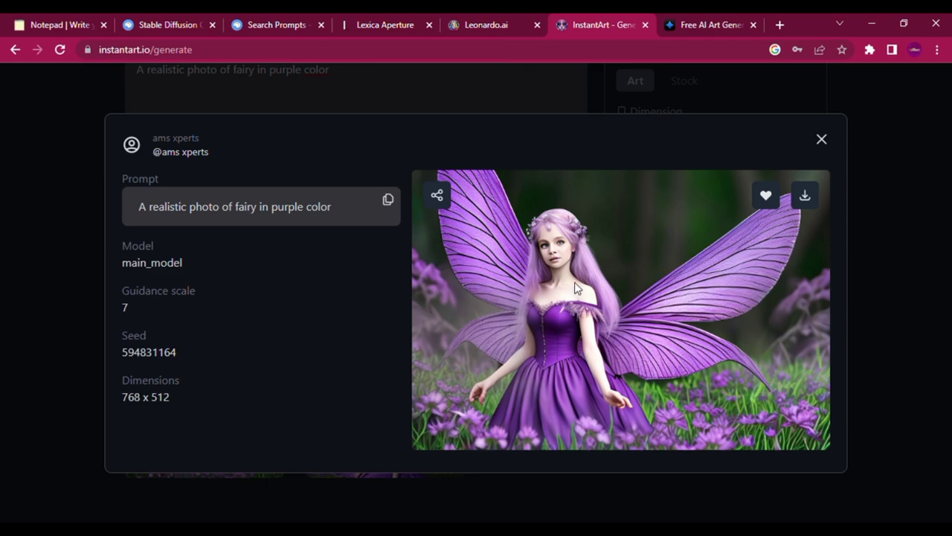
click(822, 141)
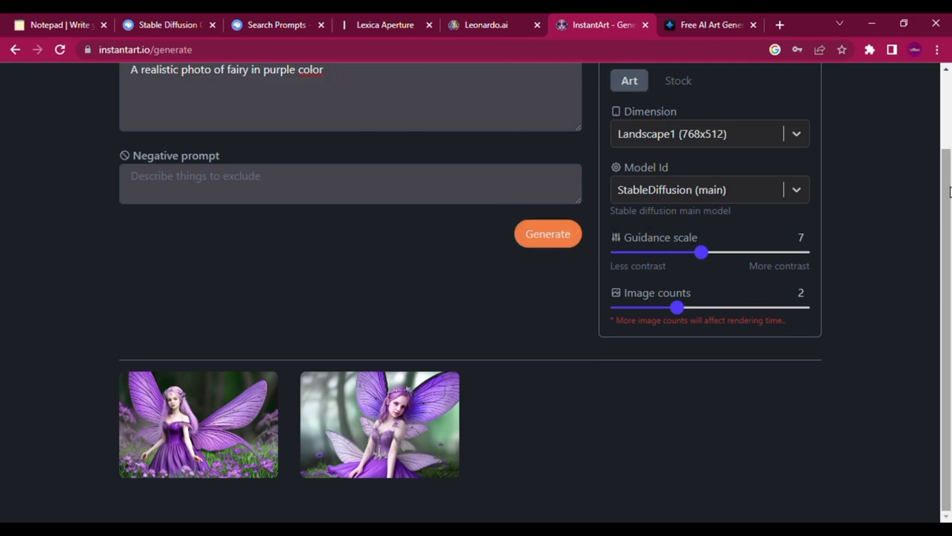
Step: Copy the purple fairy prompt from the InstantArt image description and switch to the dreamlike.art site
scroll(949, 192, up, 2)
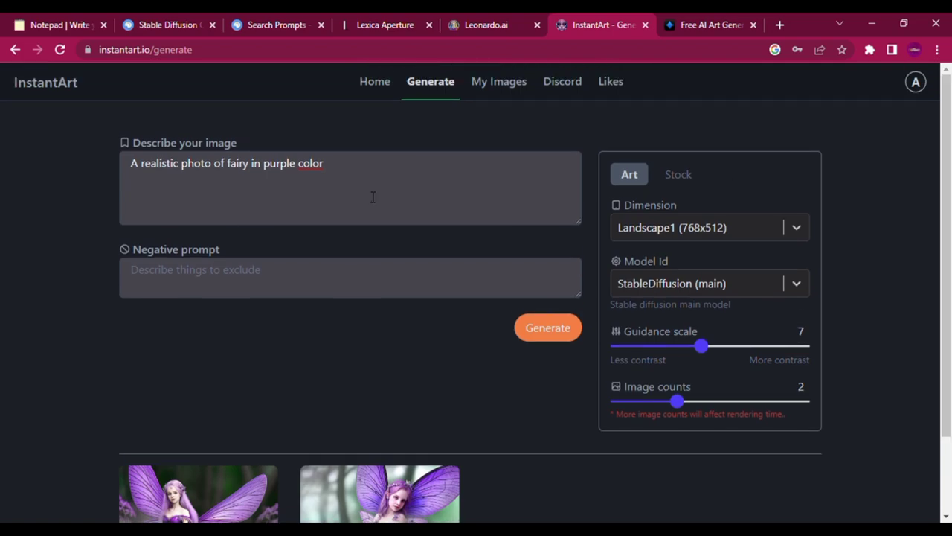
drag(371, 171, 133, 171)
key(ctrl+c)
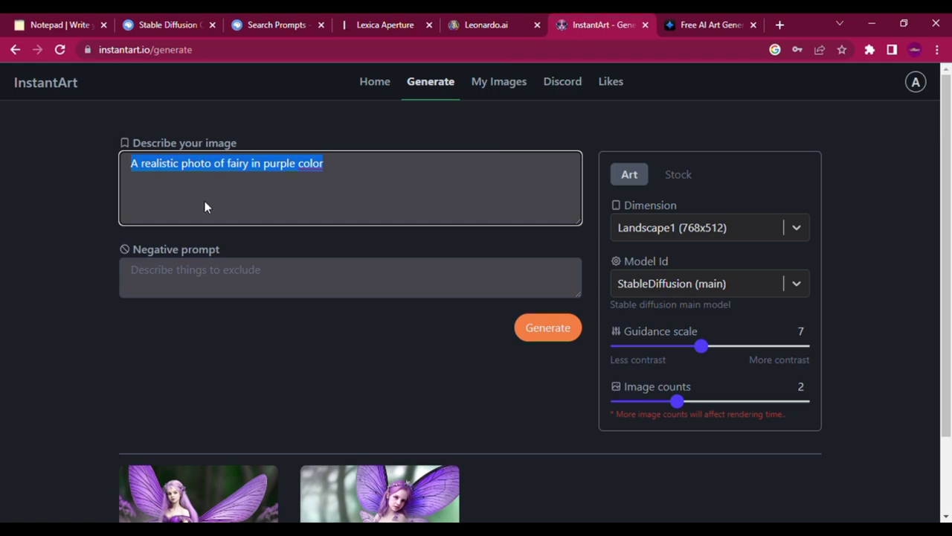
click(697, 23)
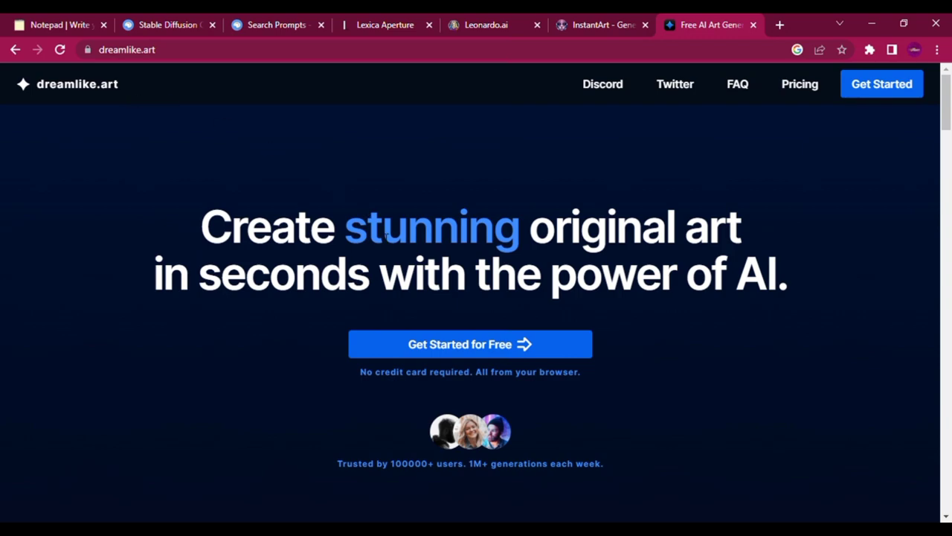
Step: Get started for free on dreamlike.art and sign up with the existing Google account
mouse_move(946, 103)
mouse_down()
mouse_move(947, 214)
mouse_move(949, 102)
mouse_up()
click(523, 344)
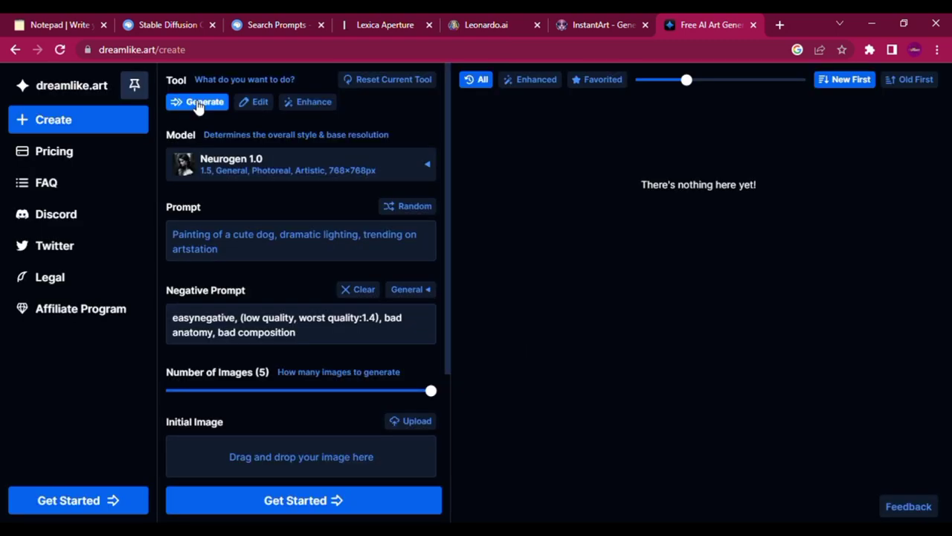
click(311, 512)
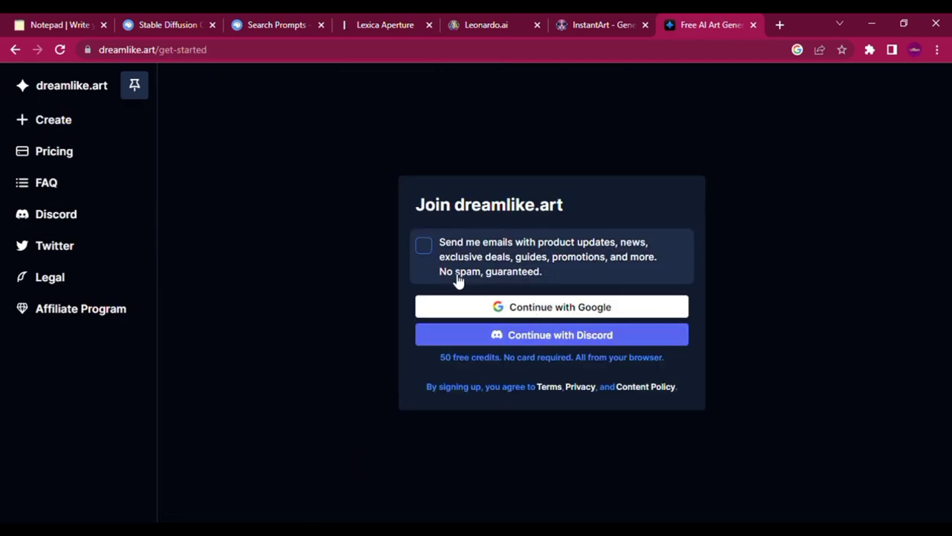
click(514, 310)
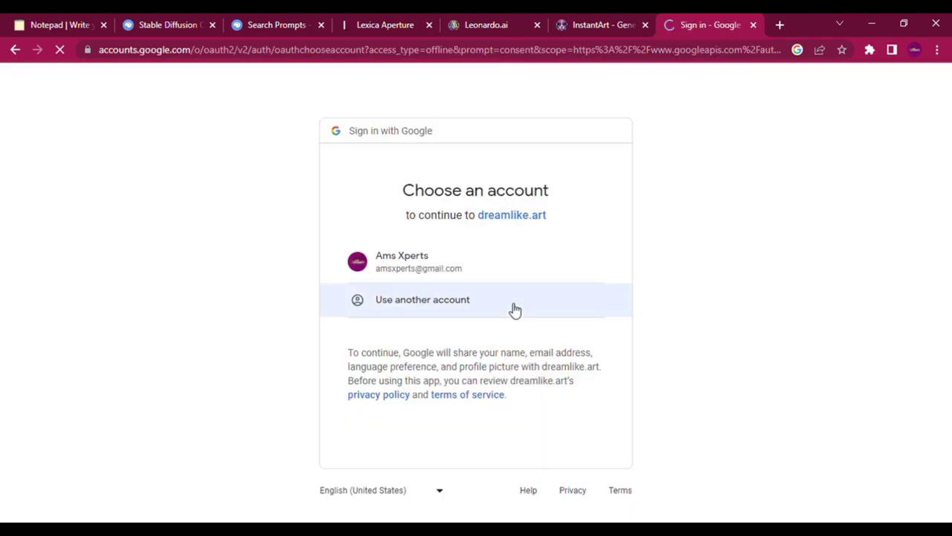
click(439, 268)
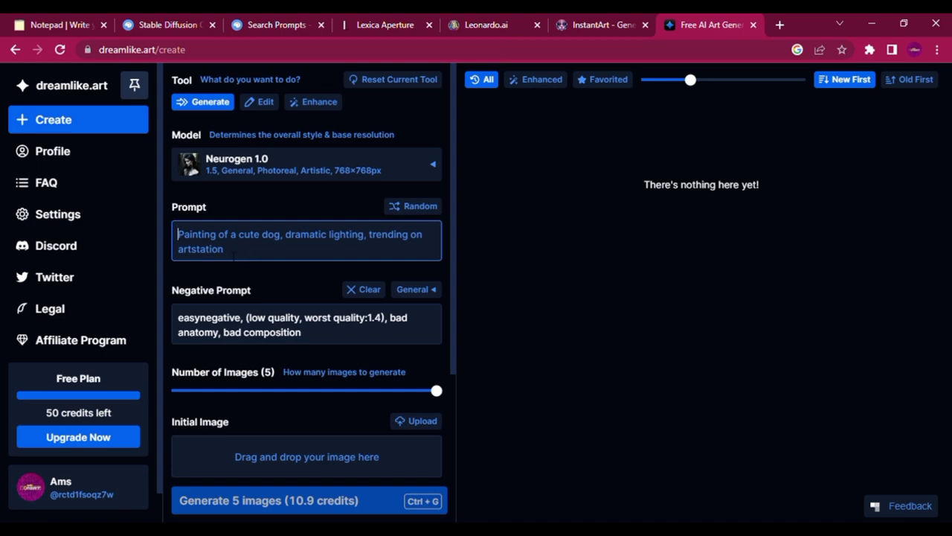
Step: Enter the prompt "A realistic photo of fairy in purple color" and choose the Dreamlike Diffusion 1.0 model
key(ctrl+v)
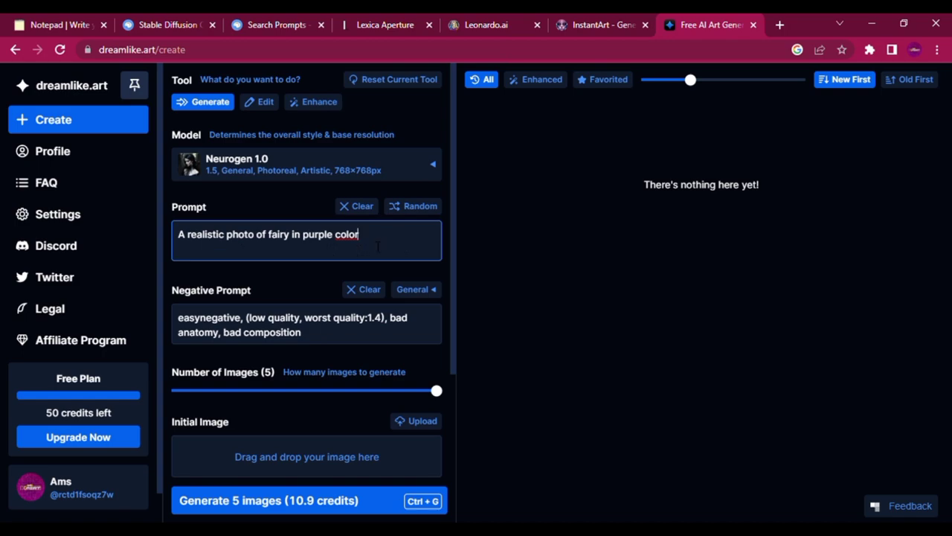
drag(379, 242, 192, 253)
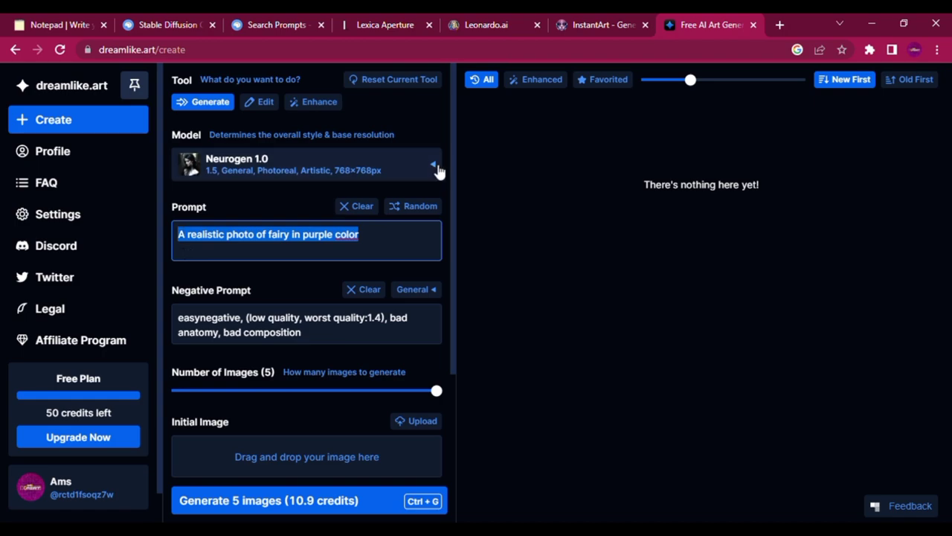
click(434, 165)
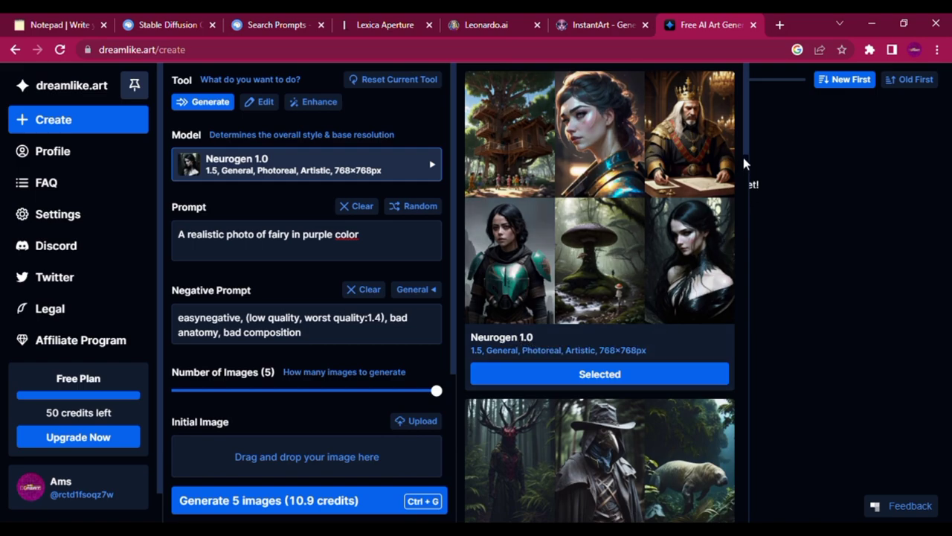
drag(748, 140, 749, 318)
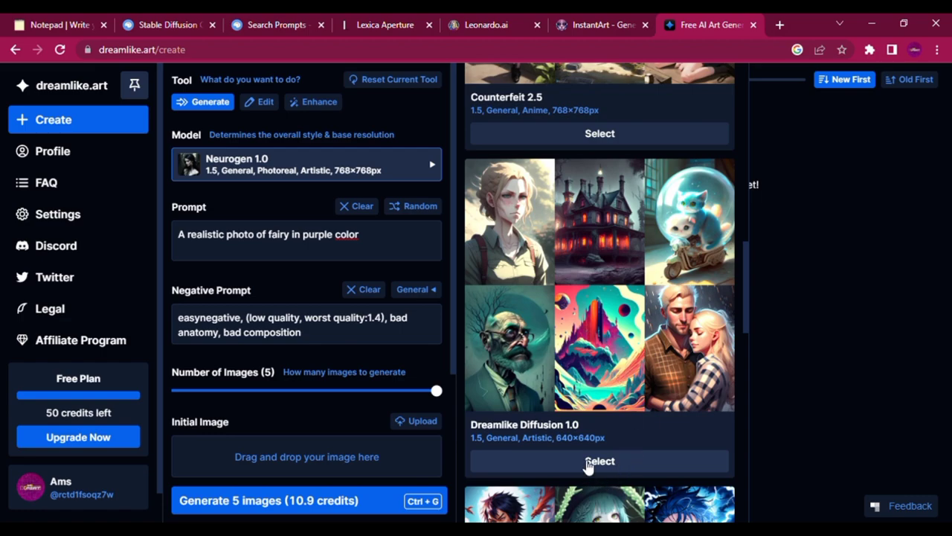
click(584, 462)
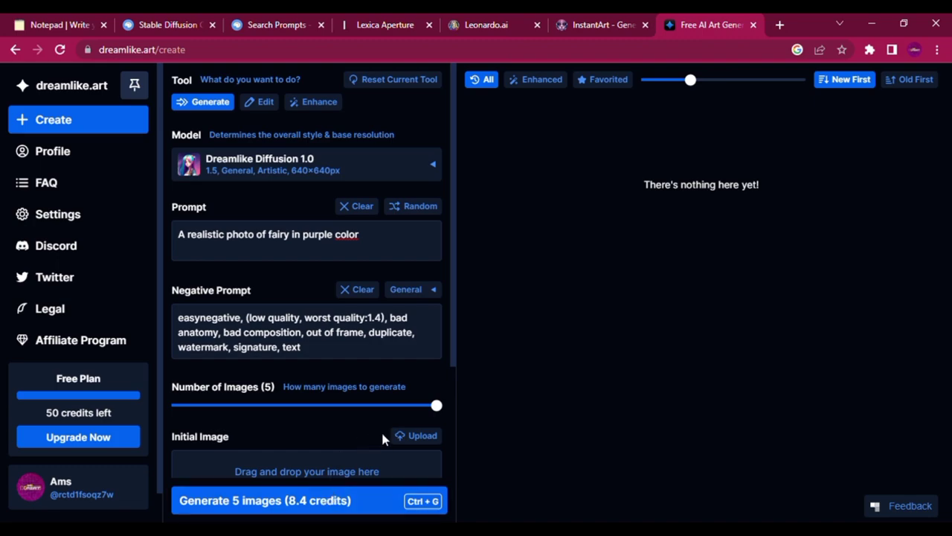
Step: Set the number of images to 2 and generate the purple fairy images on dreamlike.art
click(281, 407)
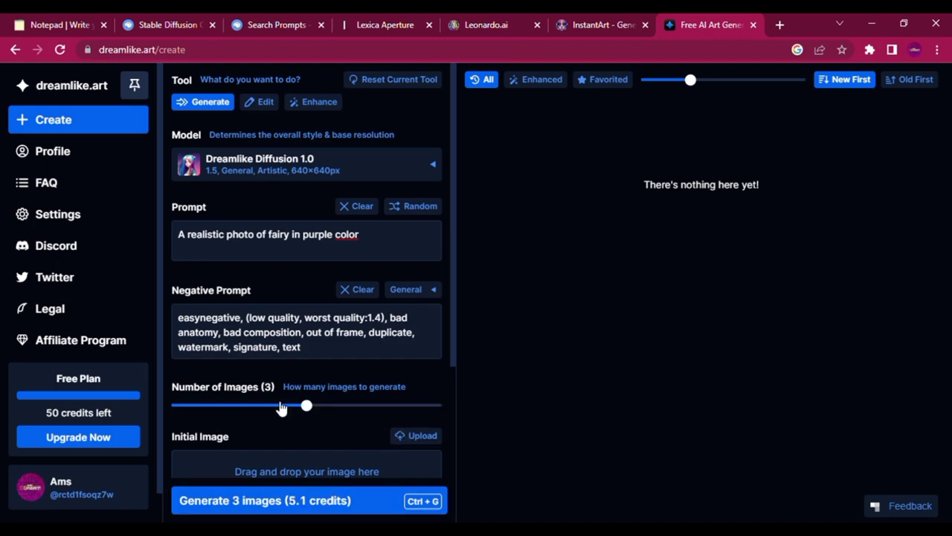
drag(298, 407, 270, 412)
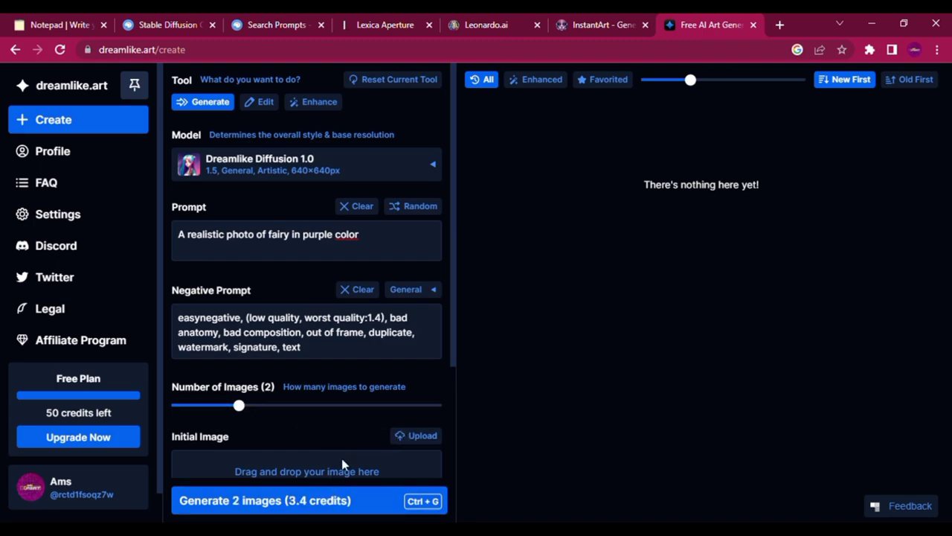
click(327, 506)
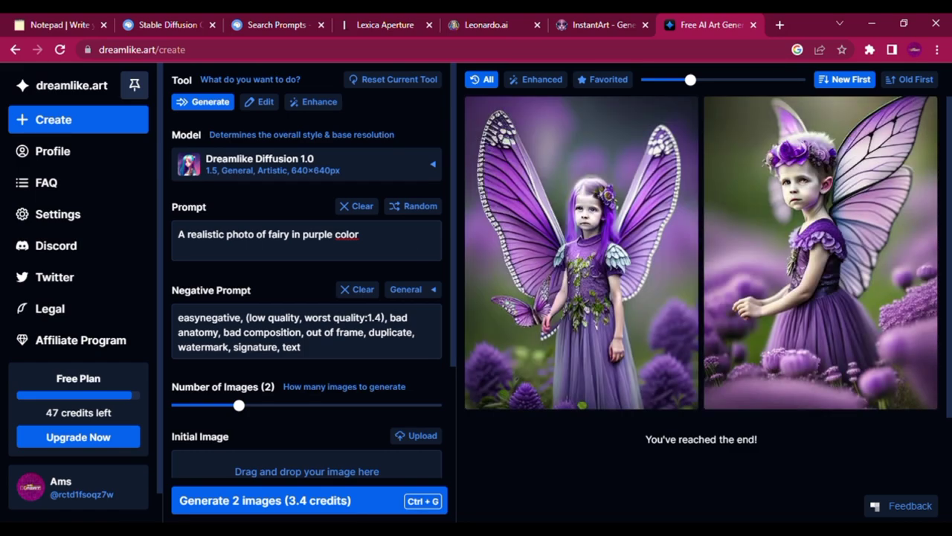
Step: Revisit the purple fairy images generated on InstantArt and Lexica to compare them with the dreamlike.art results
click(585, 23)
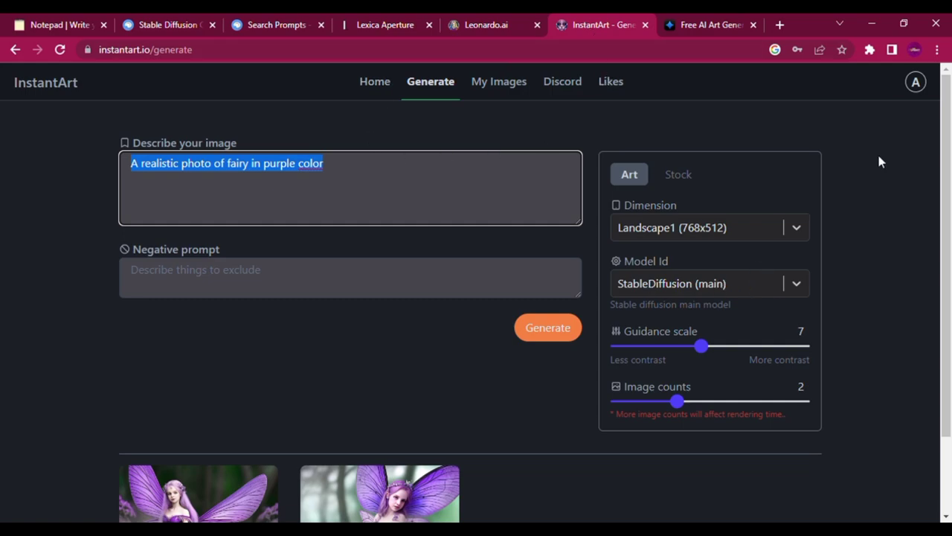
scroll(431, 416, down, 2)
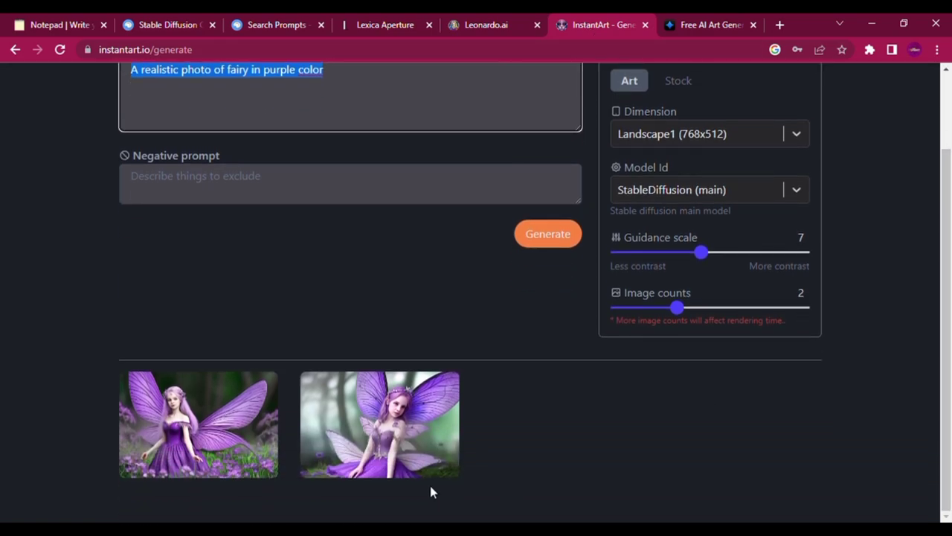
click(213, 407)
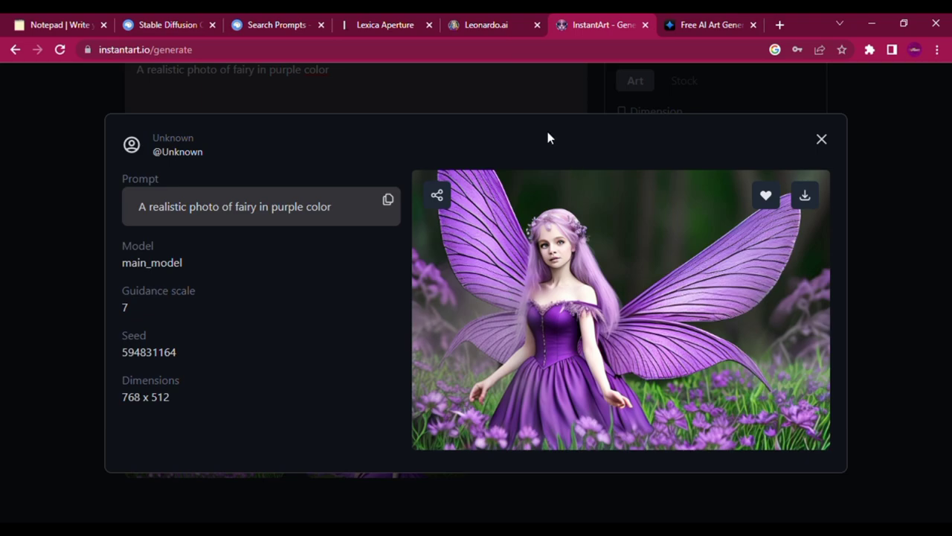
click(374, 20)
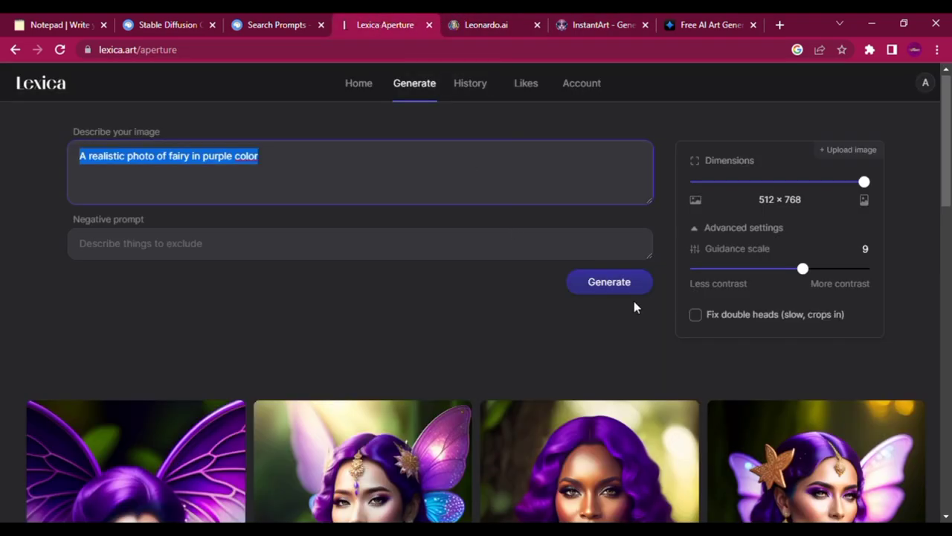
scroll(950, 217, down, 5)
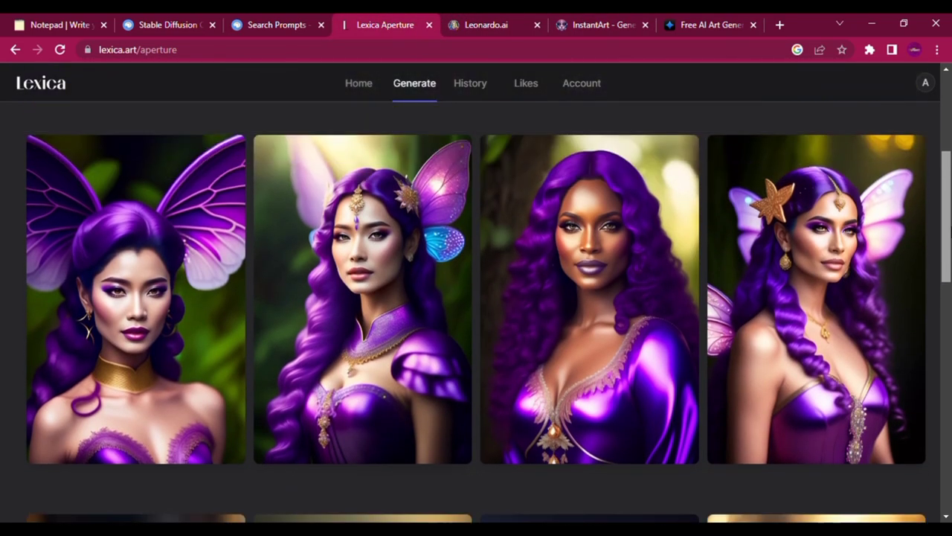
scroll(476, 312, up, 2)
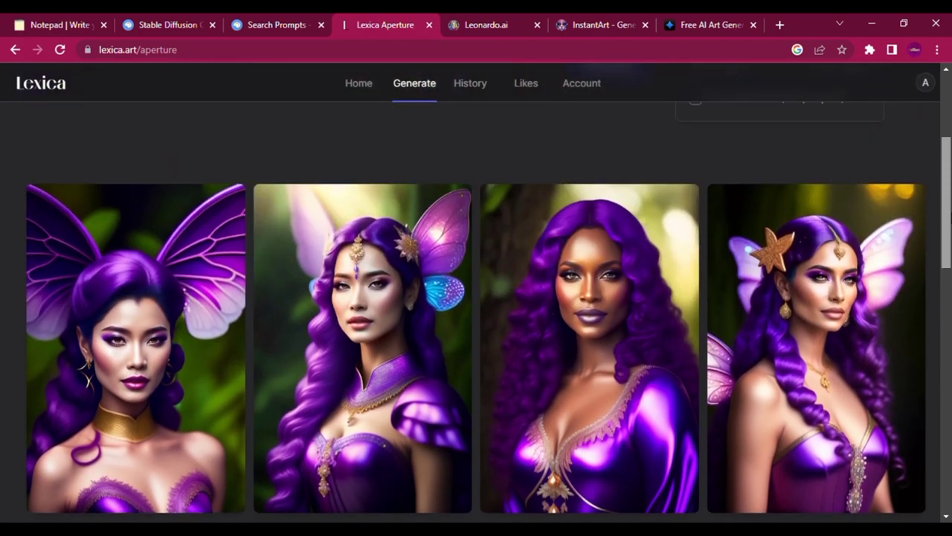
Step: Switch to dreamlike.art, choose the Neurogen 1.0 model and generate 2 images from the existing purple fairy prompt
click(735, 24)
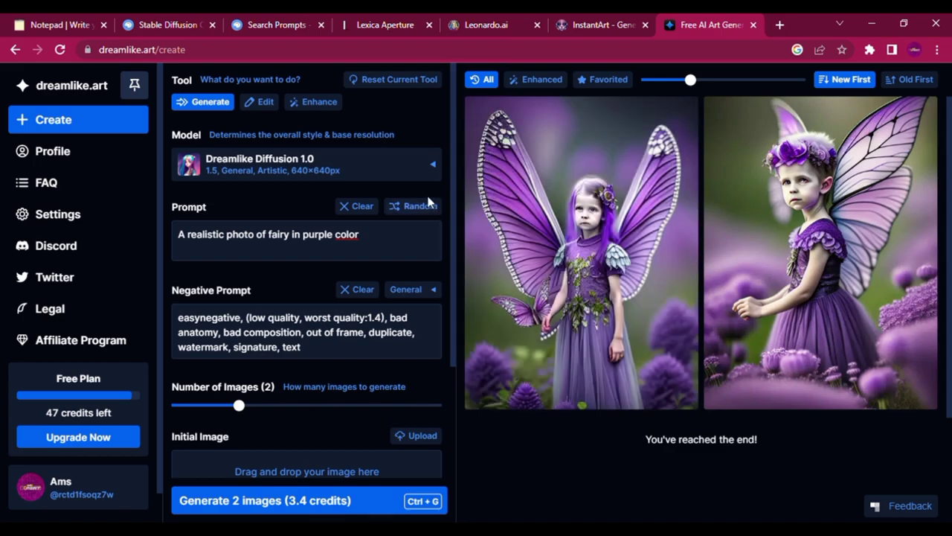
click(416, 171)
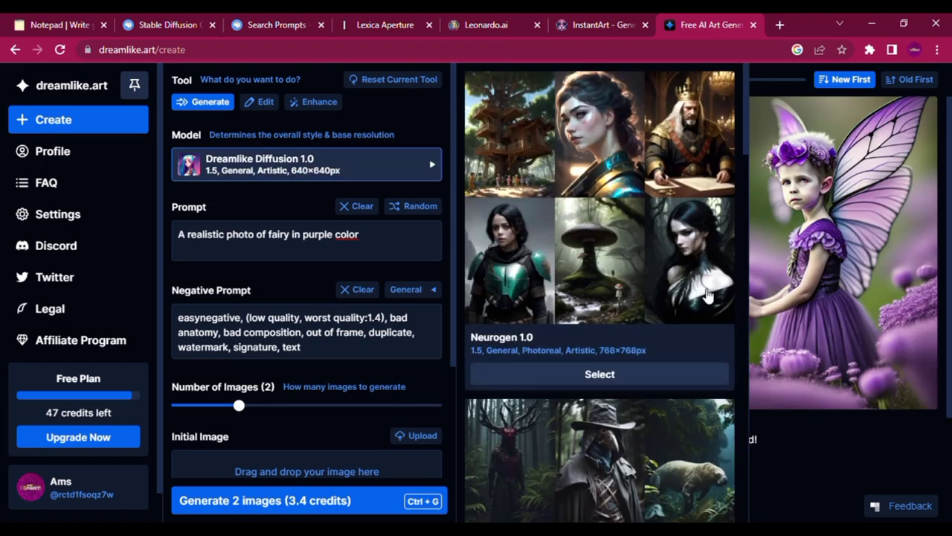
click(600, 374)
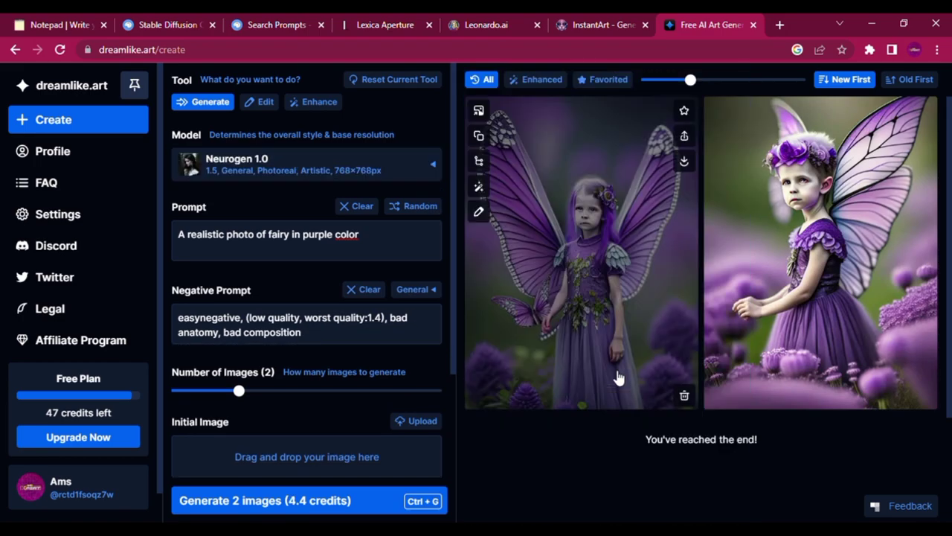
click(317, 510)
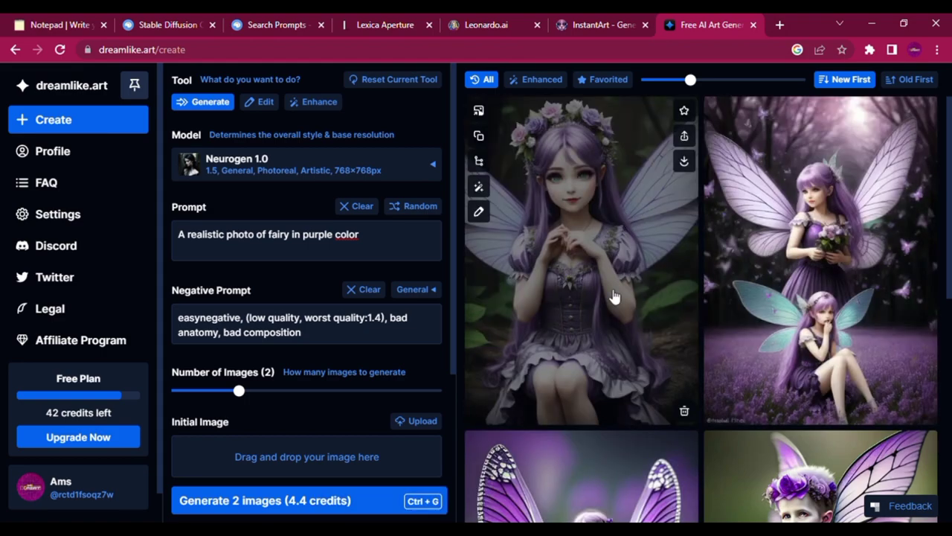
Step: Choose the Realism Engine 1.0 model and generate 2 more images from the same prompt
click(429, 170)
drag(747, 141, 742, 191)
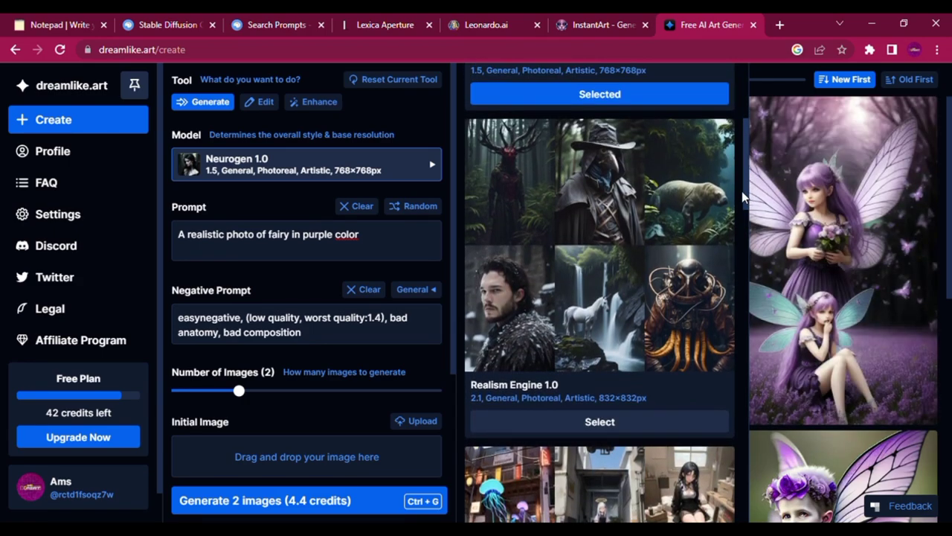
click(588, 422)
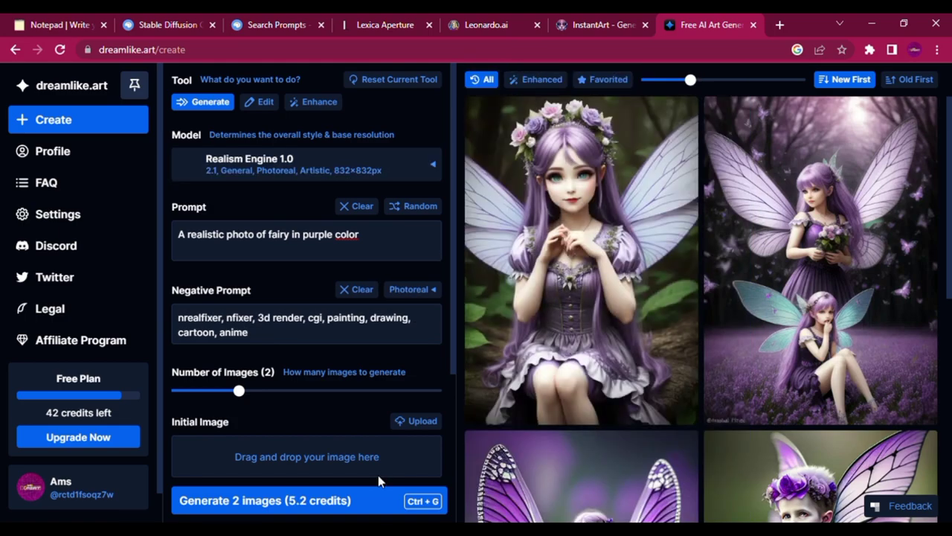
click(335, 509)
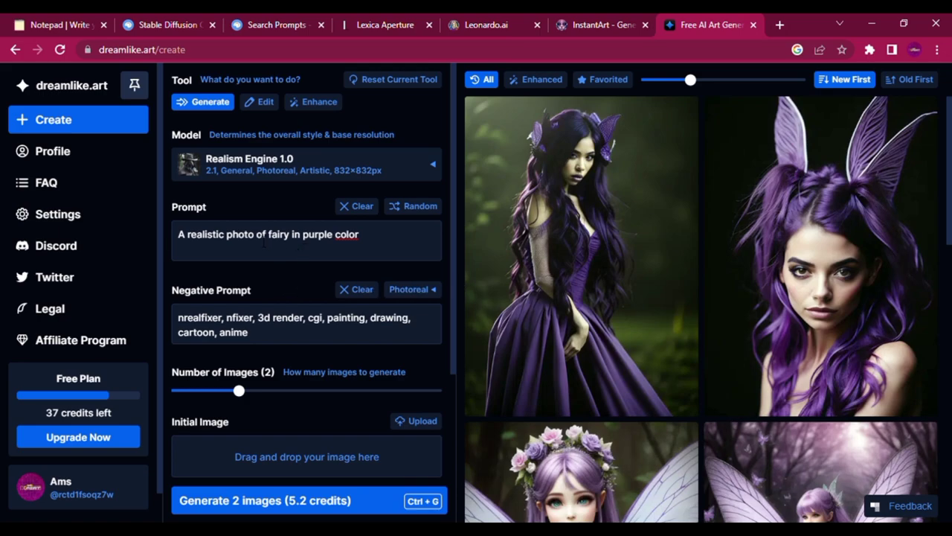
Step: Change "photo" to "character" in the prompt, making it "A realistic character of fairy in purple color", and generate 2 images
drag(254, 235, 239, 235)
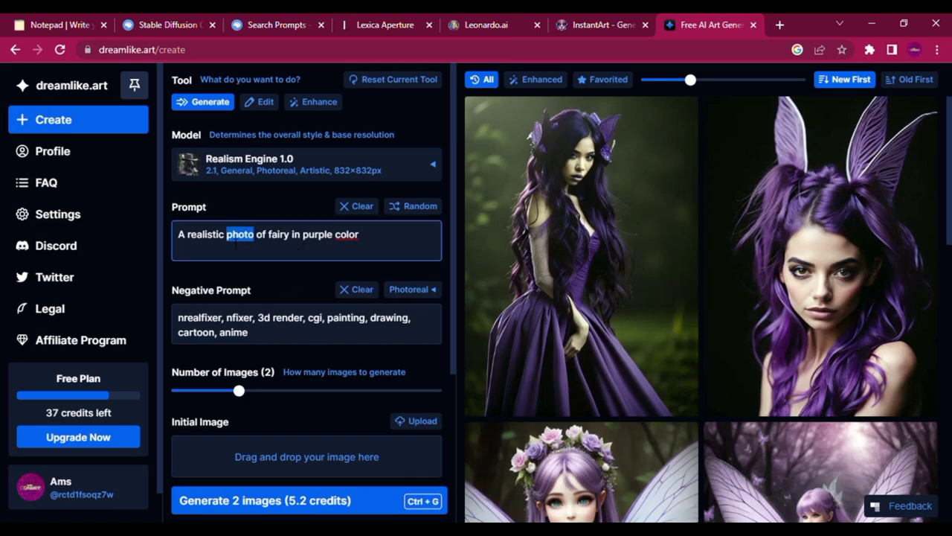
text(c)
text(harac)
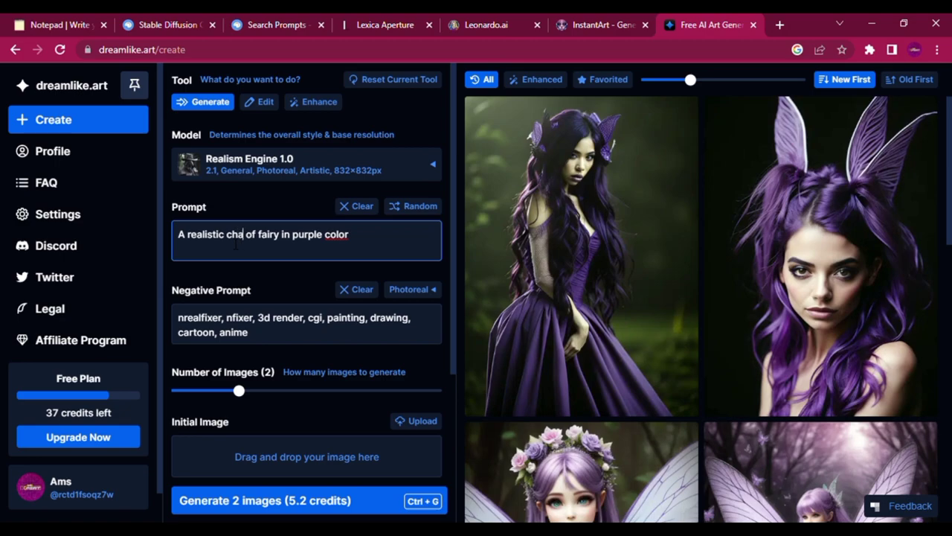
text(ter)
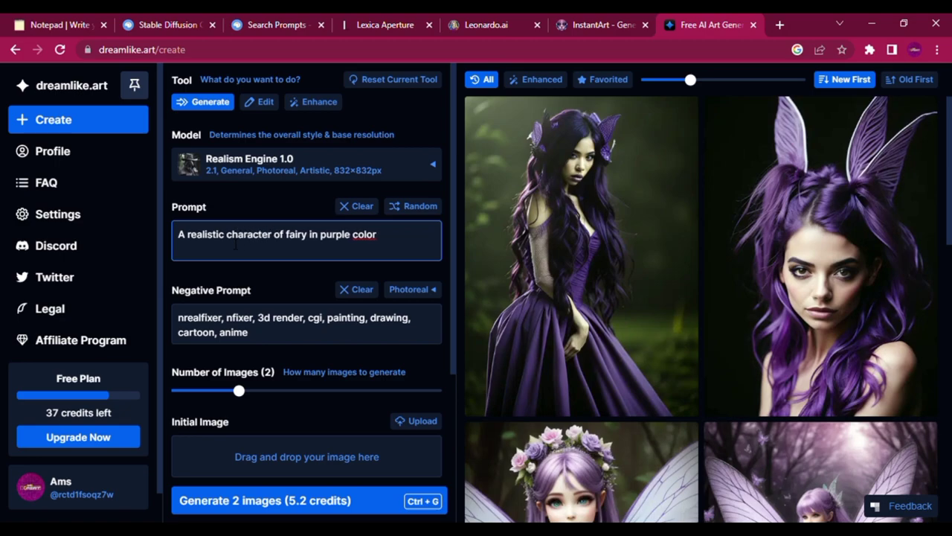
click(272, 502)
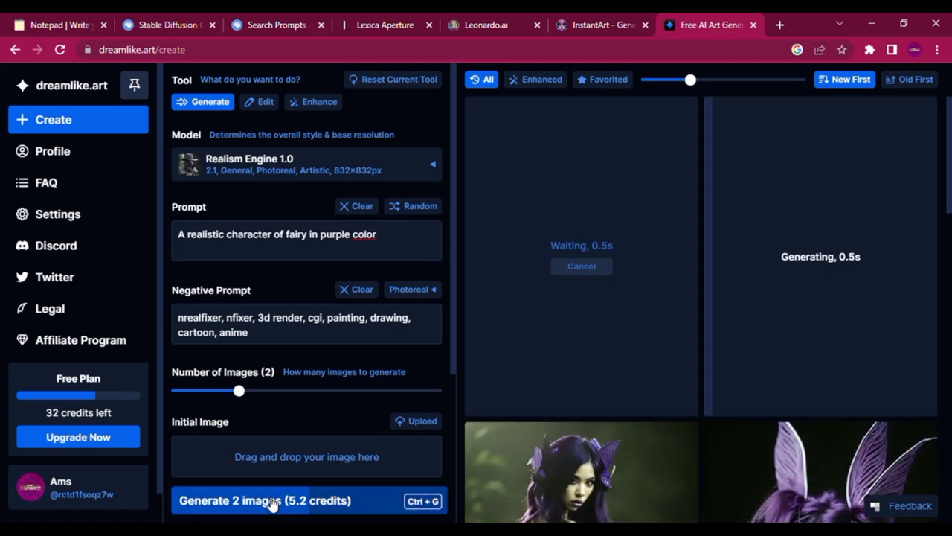
Step: Copy the prompt "A realistic character of fairy in purple color" into InstantArt, replacing the old prompt, and start generating images
drag(377, 235, 176, 236)
key(ctrl+c)
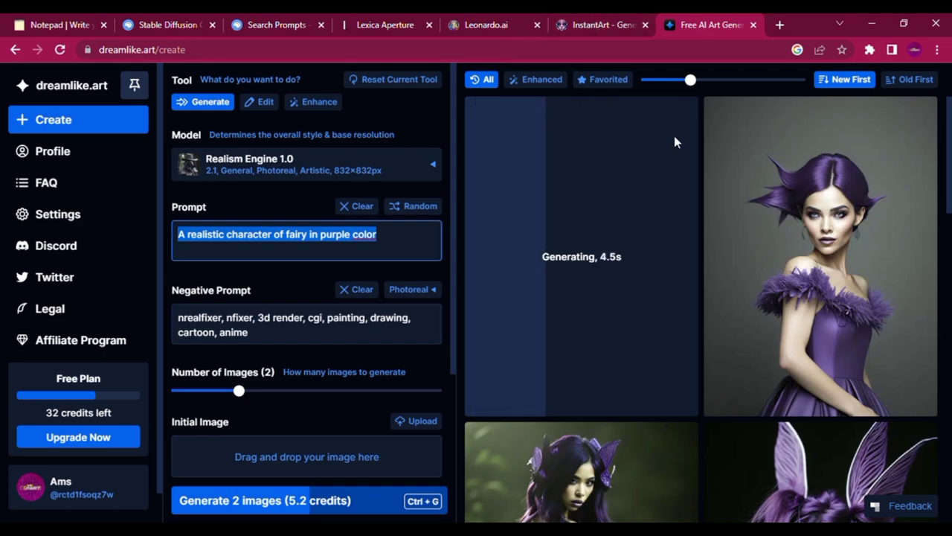
mouse_move(816, 187)
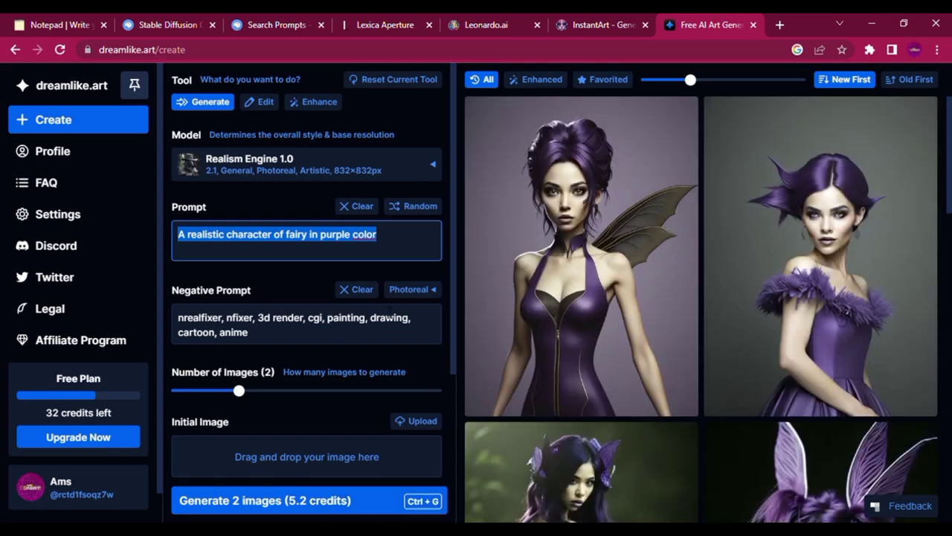
click(590, 23)
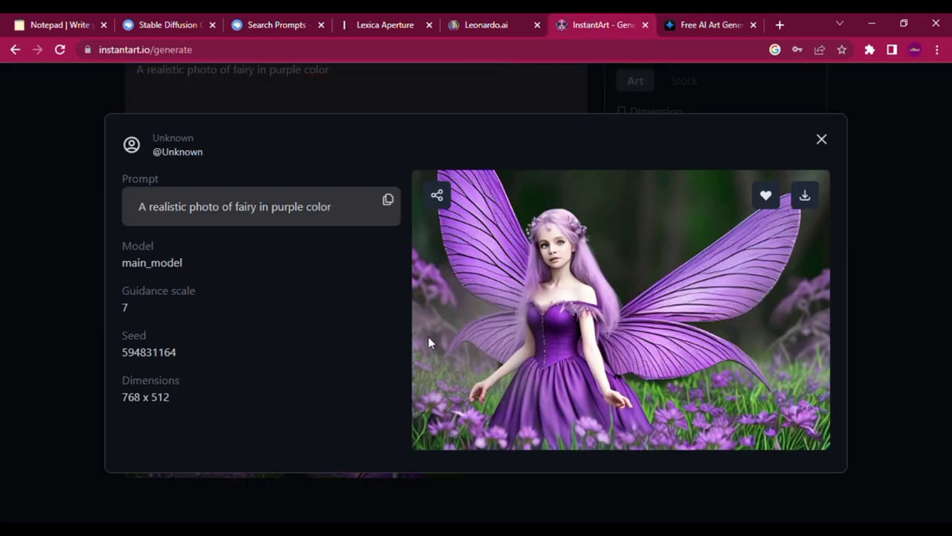
click(821, 140)
click(356, 116)
key(ctrl+a)
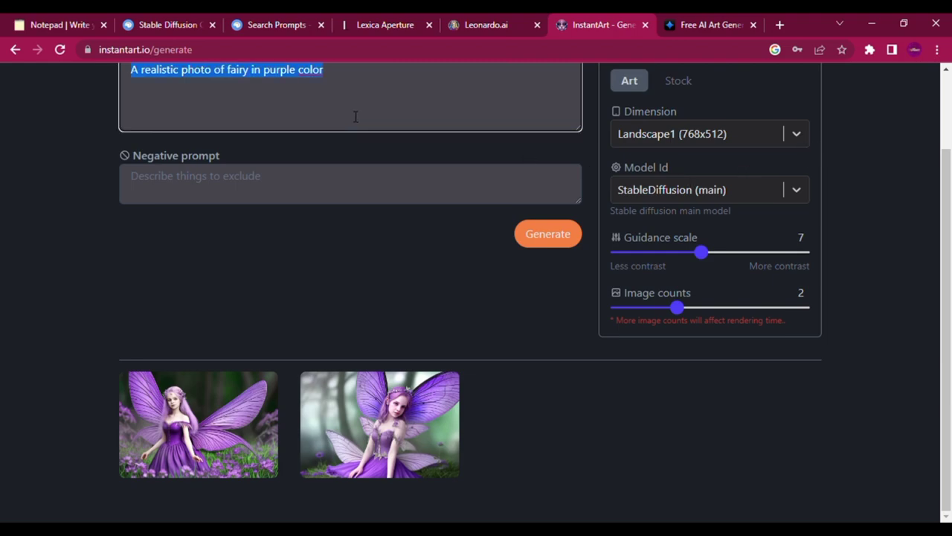
key(ctrl+v)
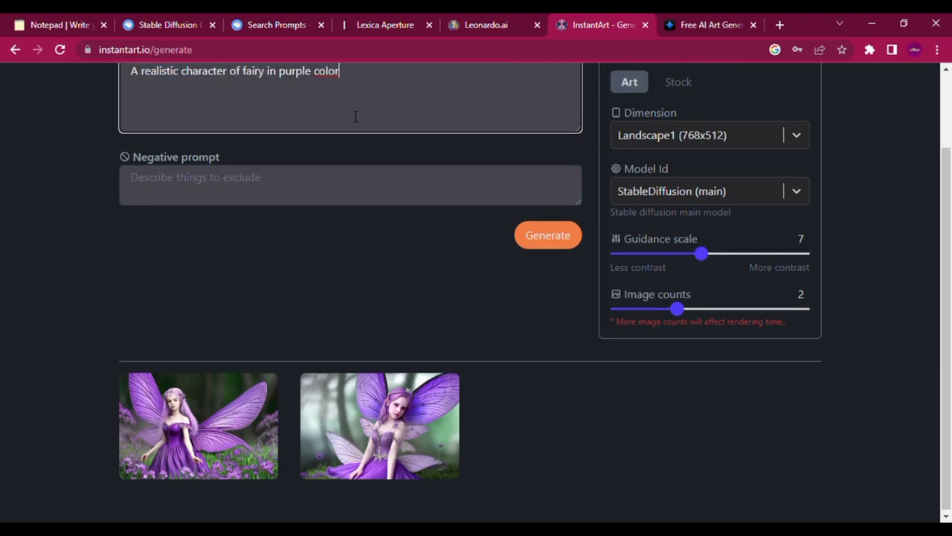
click(539, 237)
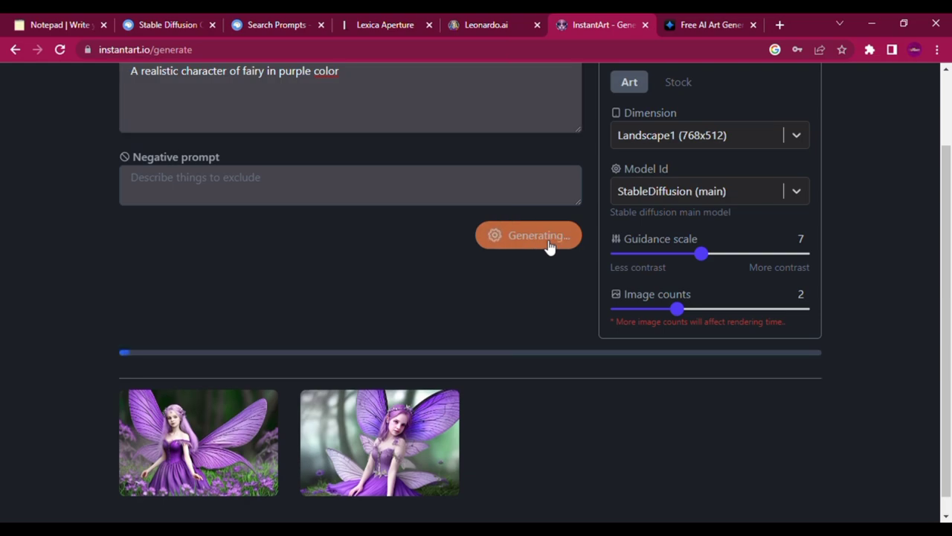
Step: Replace the Lexica prompt with "A realistic character of fairy in purple color" and generate images
click(380, 24)
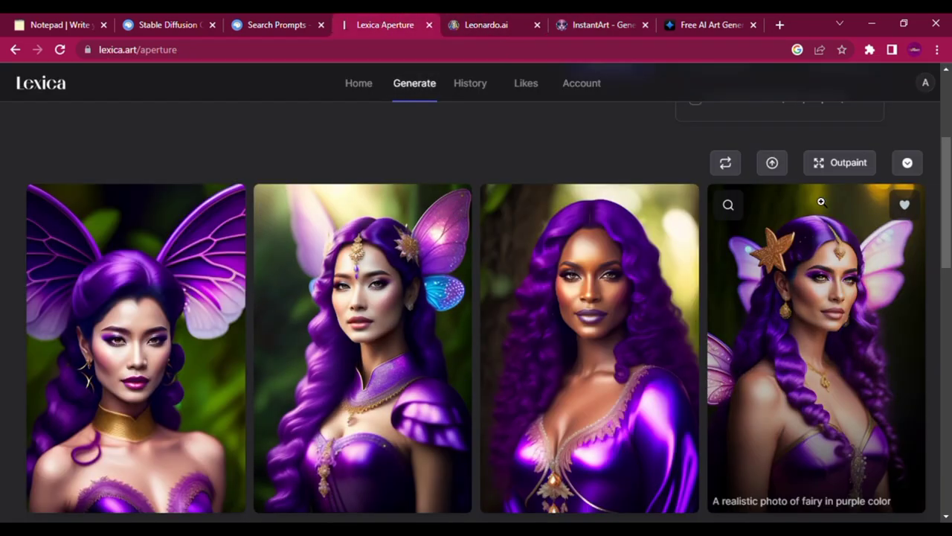
scroll(928, 138, up, 3)
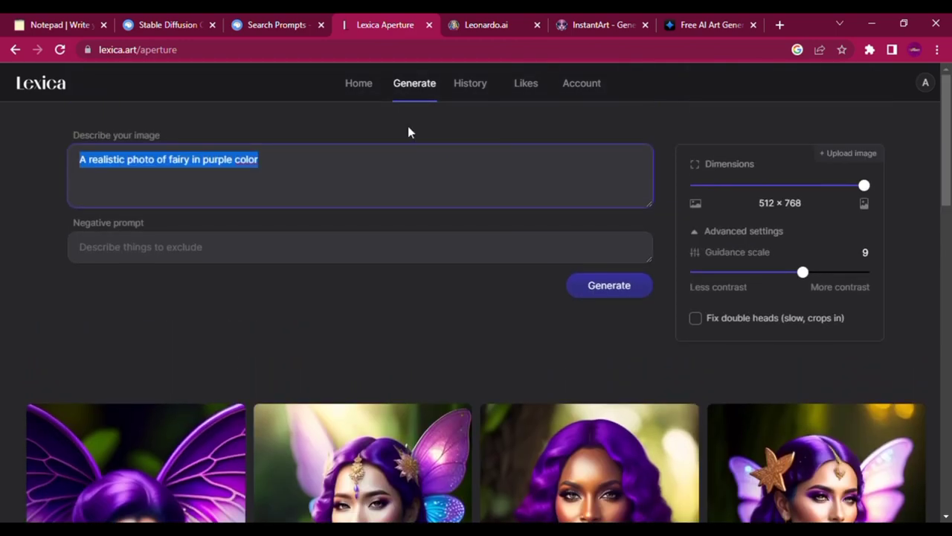
key(ctrl+v)
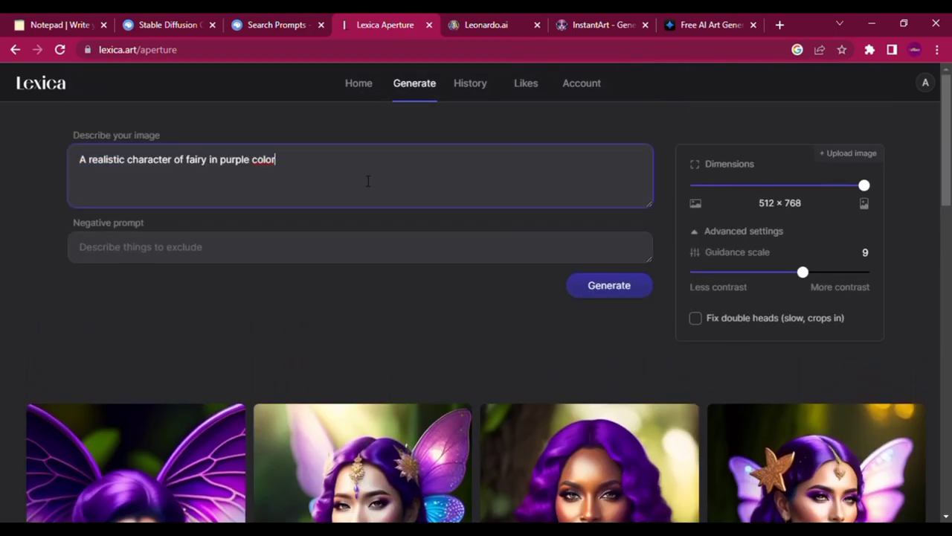
click(594, 285)
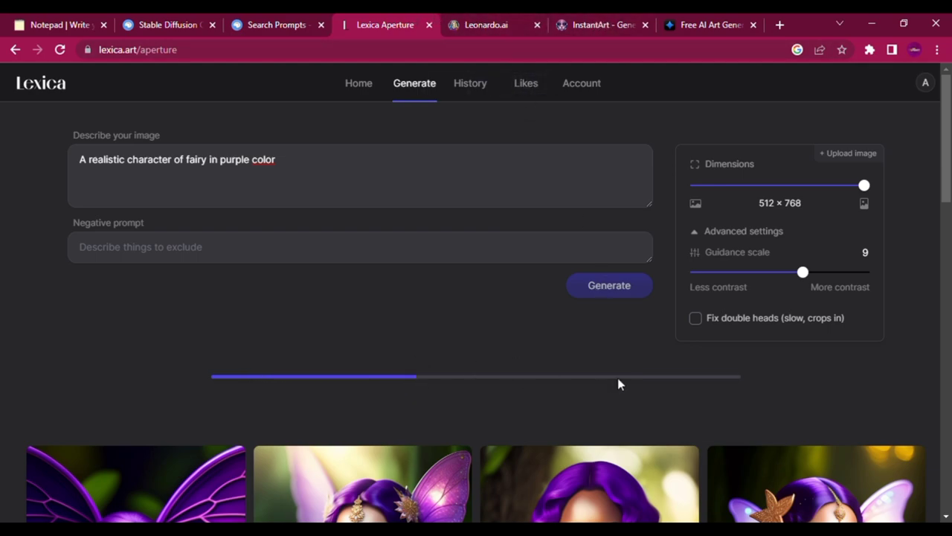
Step: Check the generation progress on InstantArt and examine the new fairy character images on Lexica
click(607, 24)
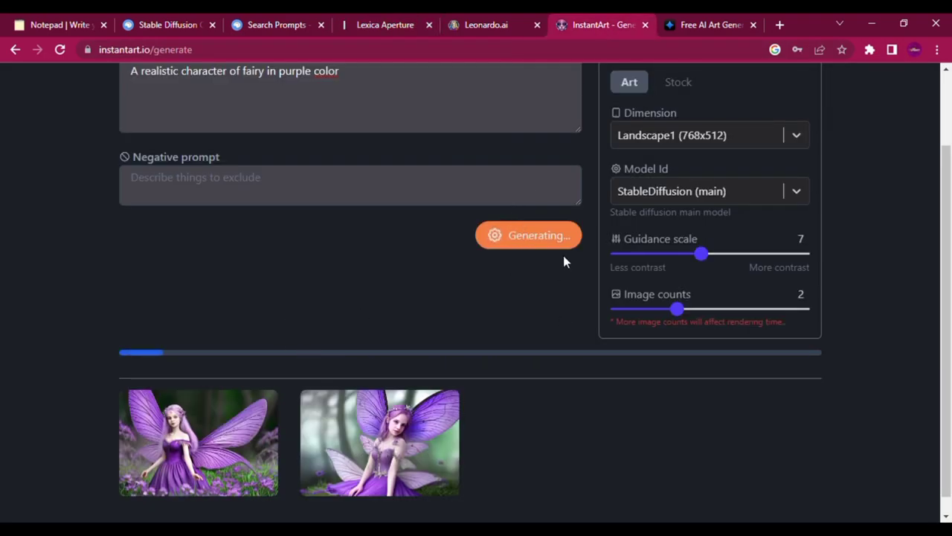
click(397, 25)
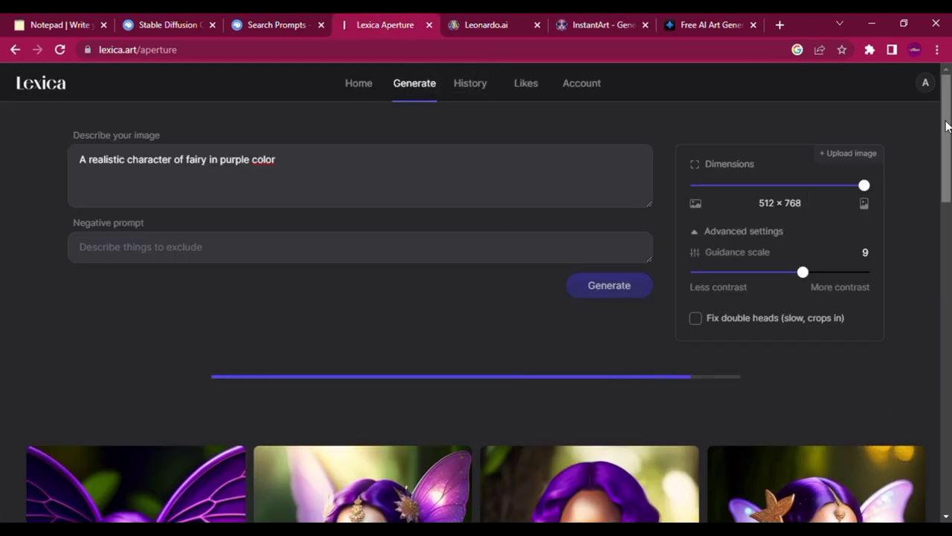
drag(946, 125, 948, 149)
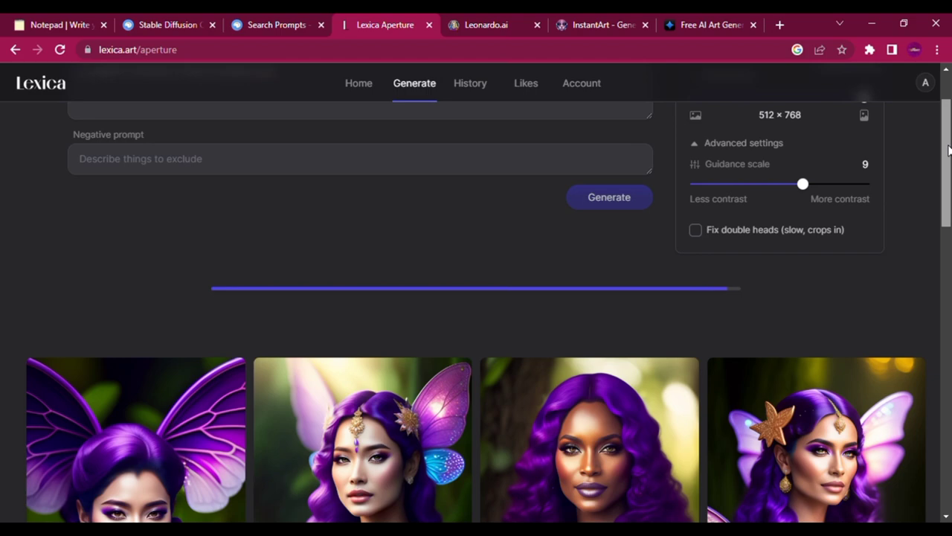
drag(948, 150, 950, 126)
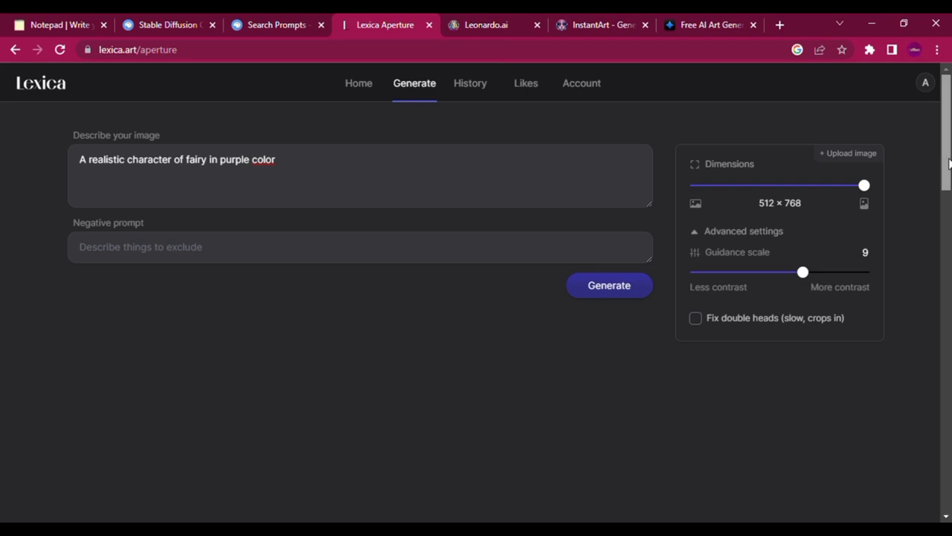
scroll(950, 223, down, 3)
scroll(476, 312, down, 1)
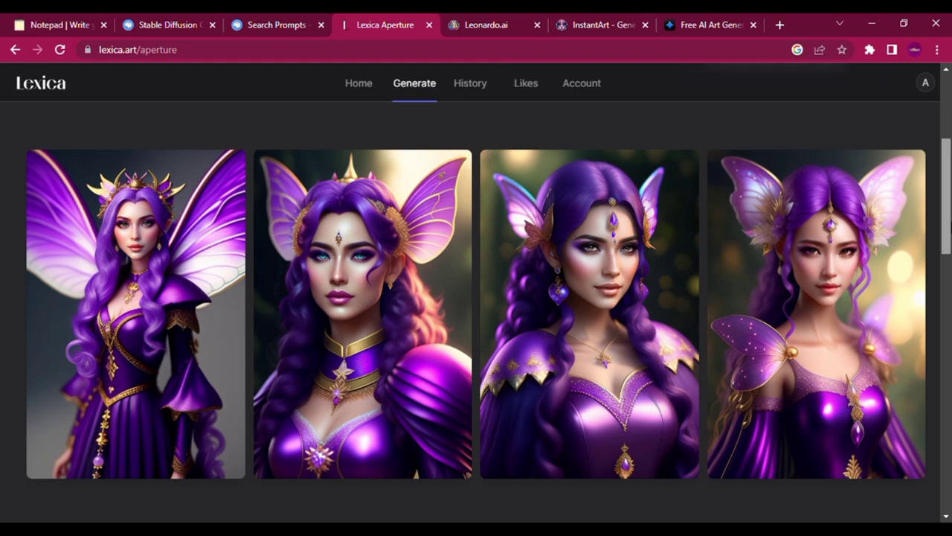
scroll(476, 313, up, 1)
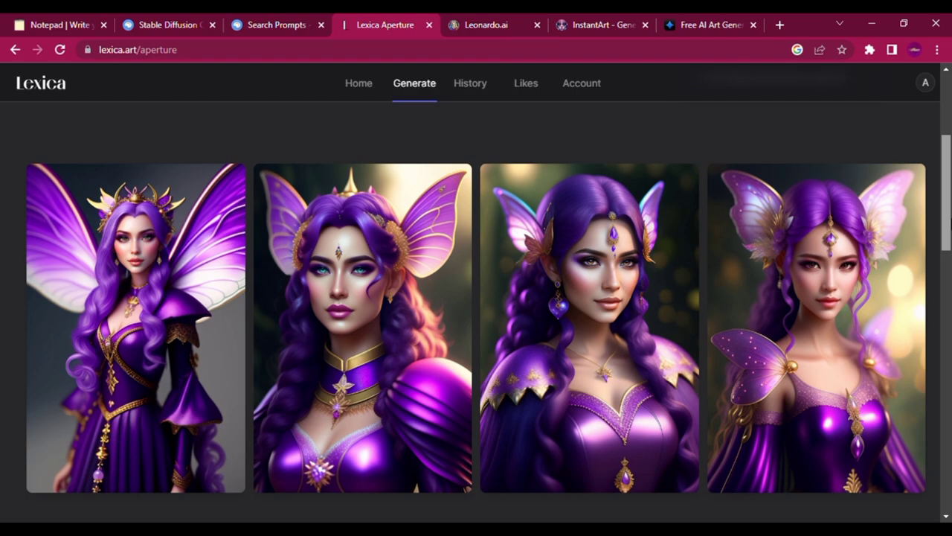
scroll(948, 184, up, 3)
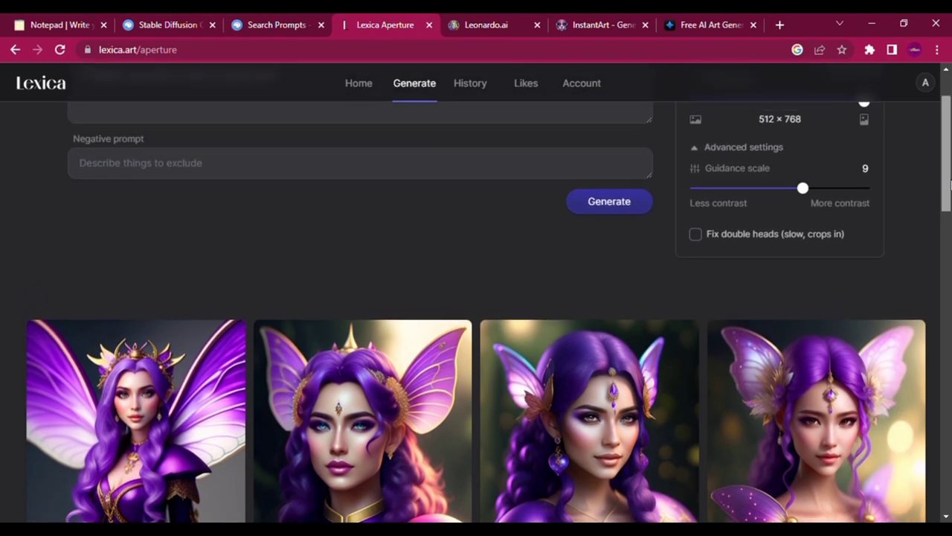
drag(948, 184, 946, 218)
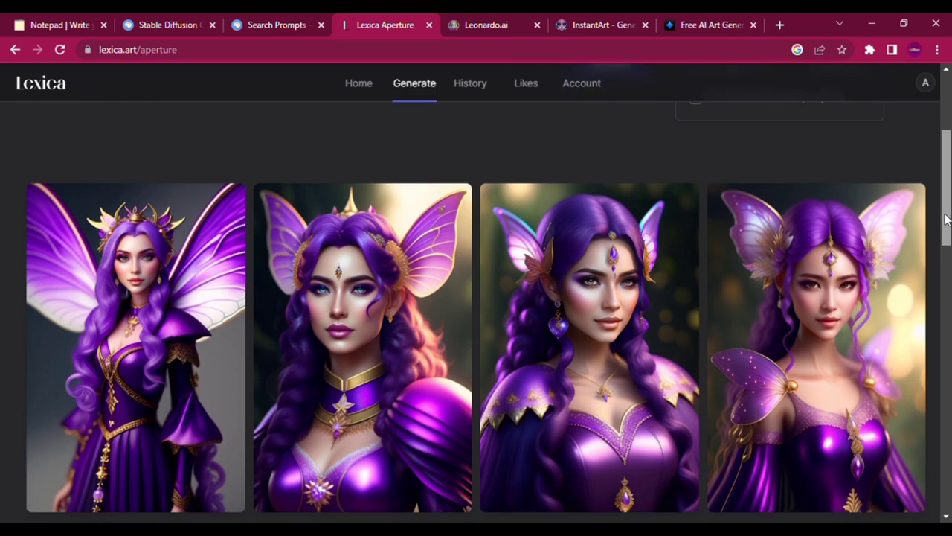
drag(946, 218, 947, 159)
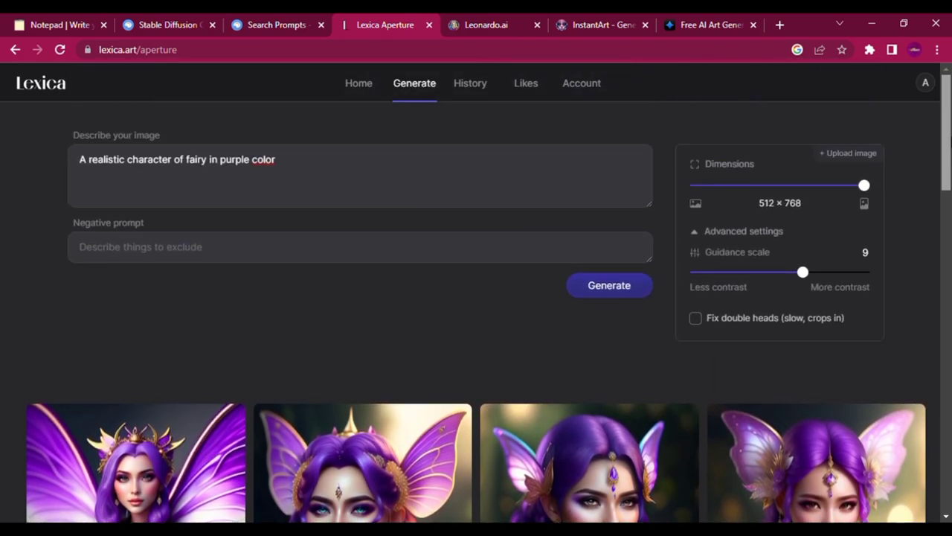
Step: Rerun the fairy character generation on InstantArt and revisit the dreamlike.art results meanwhile
click(594, 27)
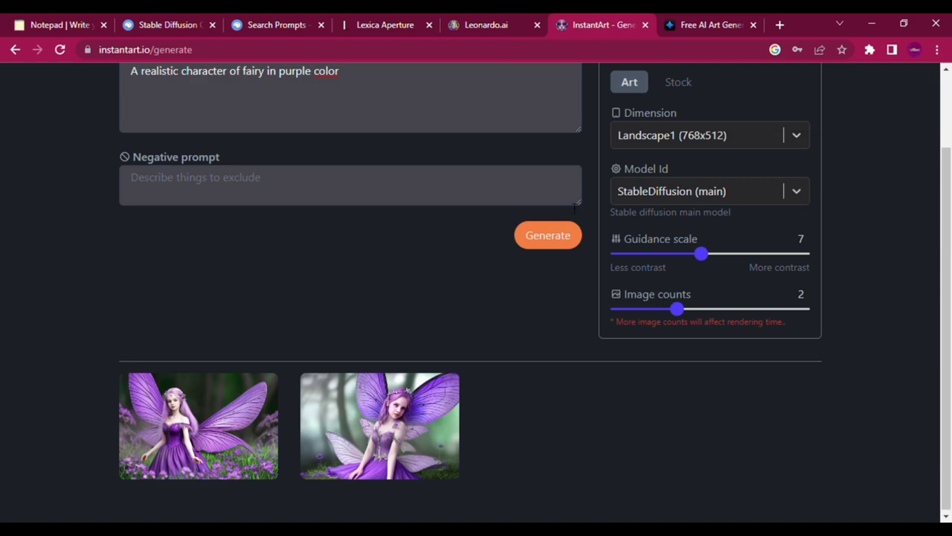
click(557, 236)
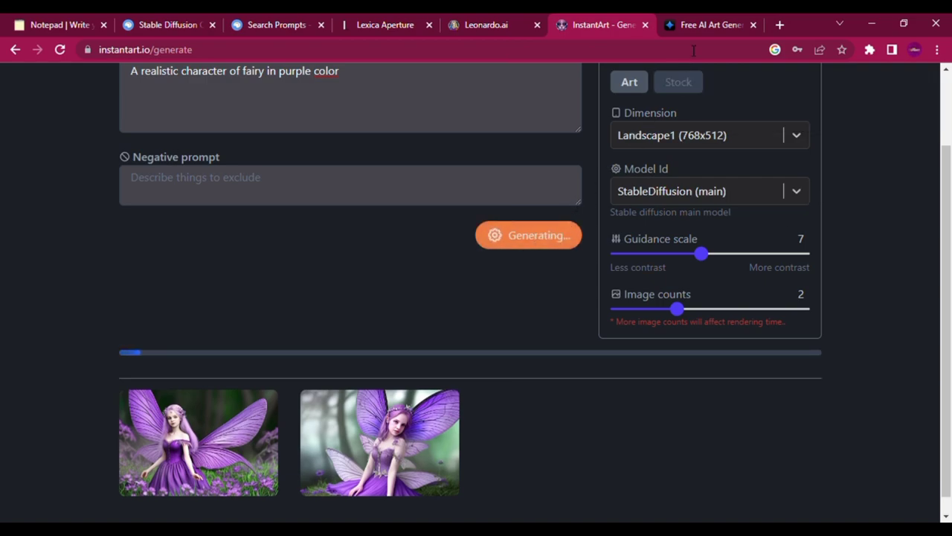
click(696, 23)
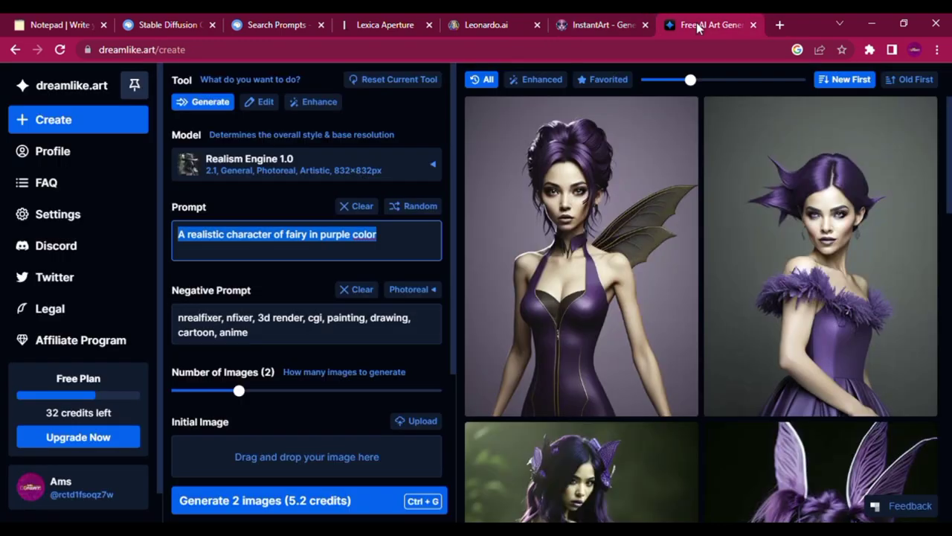
Step: Return to InstantArt and open the second newly generated fairy image in its enlarged detail view
click(573, 29)
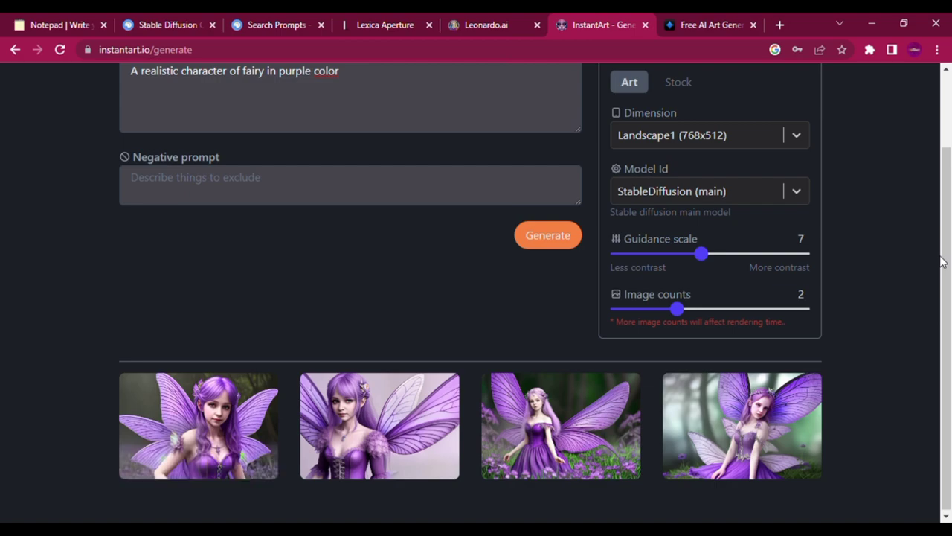
drag(923, 262, 855, 316)
click(362, 430)
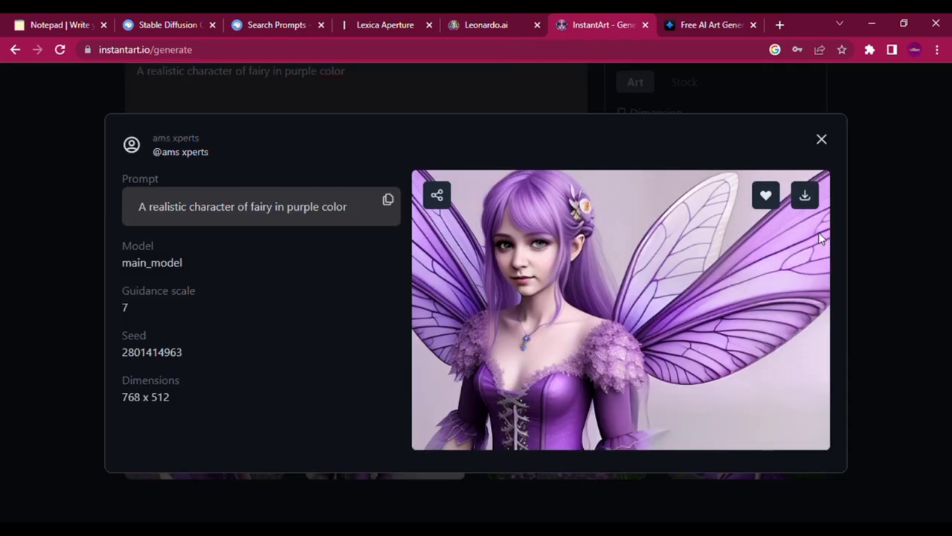
Step: Leave the current enlarged image and examine the first generated purple fairy in its detail view
click(871, 209)
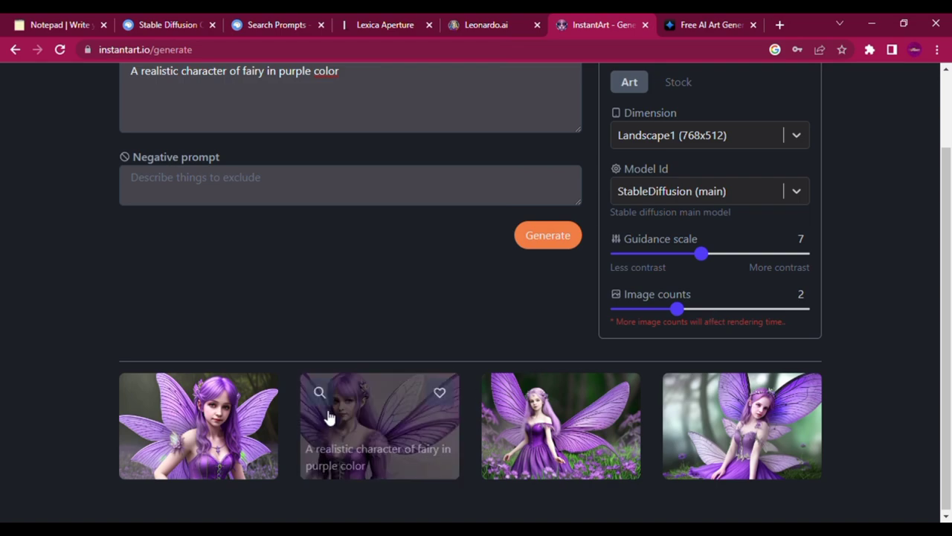
click(250, 442)
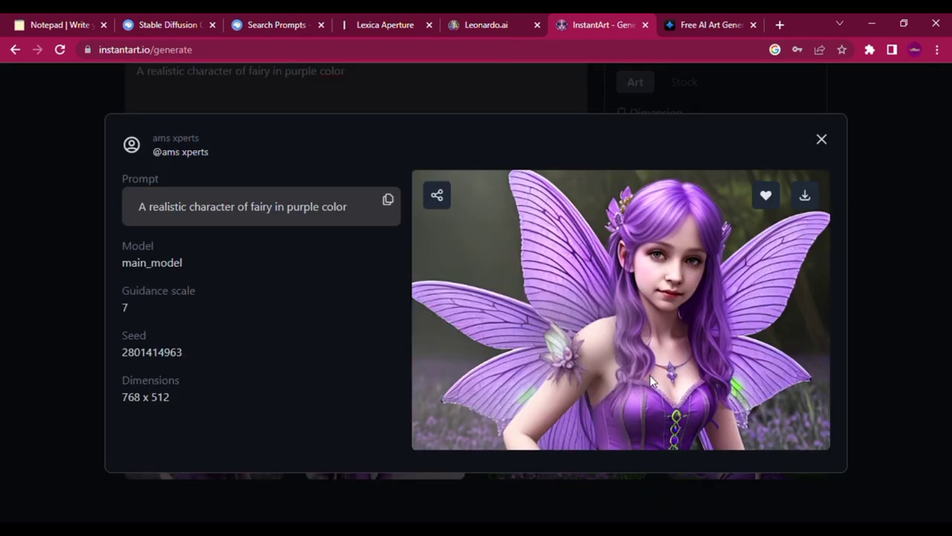
click(884, 293)
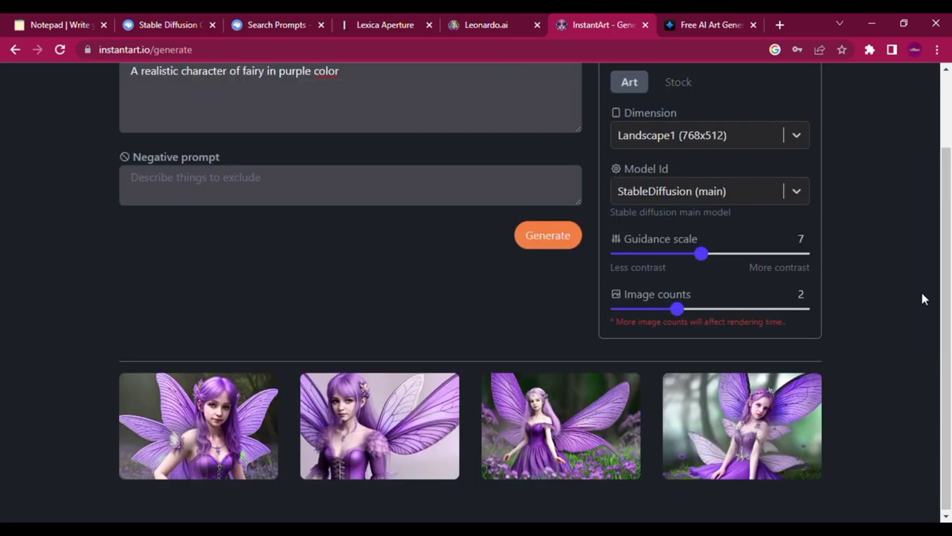
scroll(946, 184, up, 2)
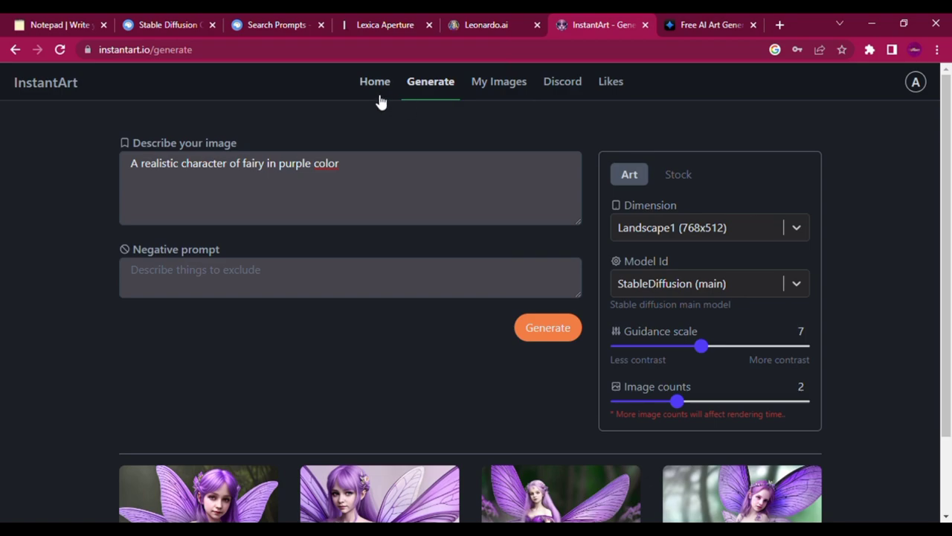
Step: Revisit the Leonardo.ai and online notepad pages, and look over the Stable Diffusion Online home page
click(469, 30)
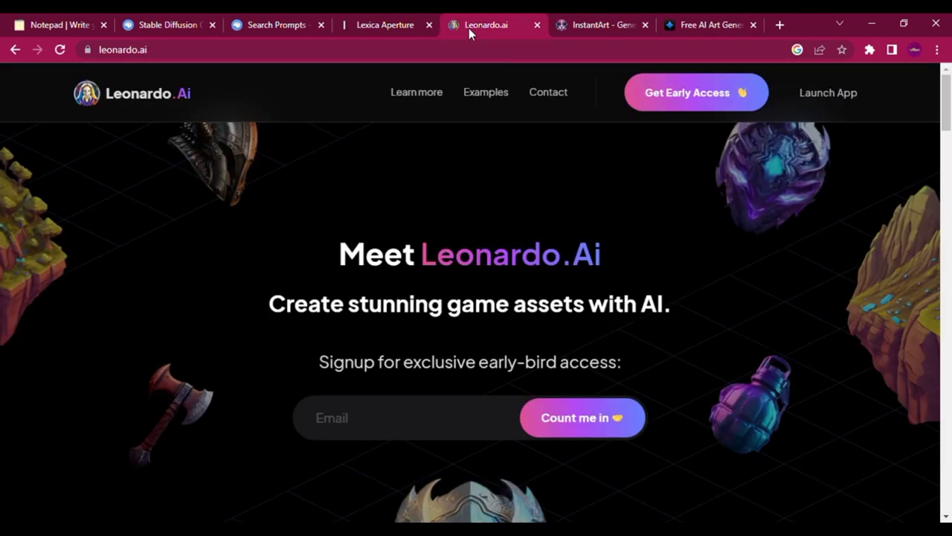
click(22, 22)
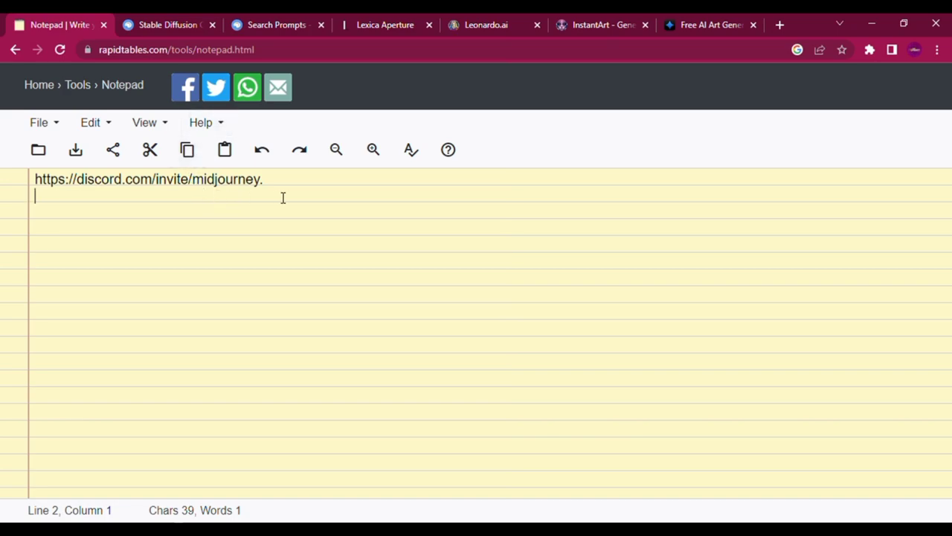
click(173, 27)
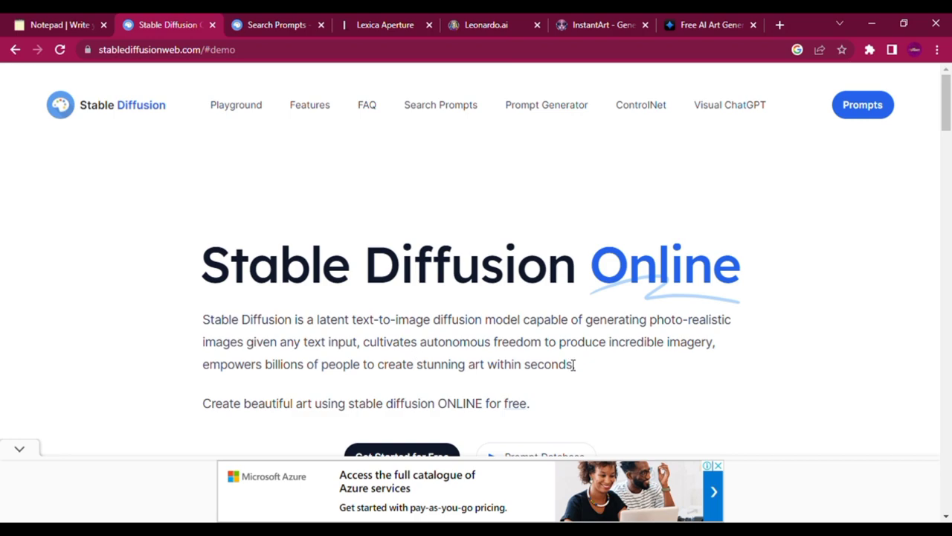
mouse_move(946, 111)
mouse_down()
mouse_move(947, 157)
mouse_move(949, 130)
mouse_up()
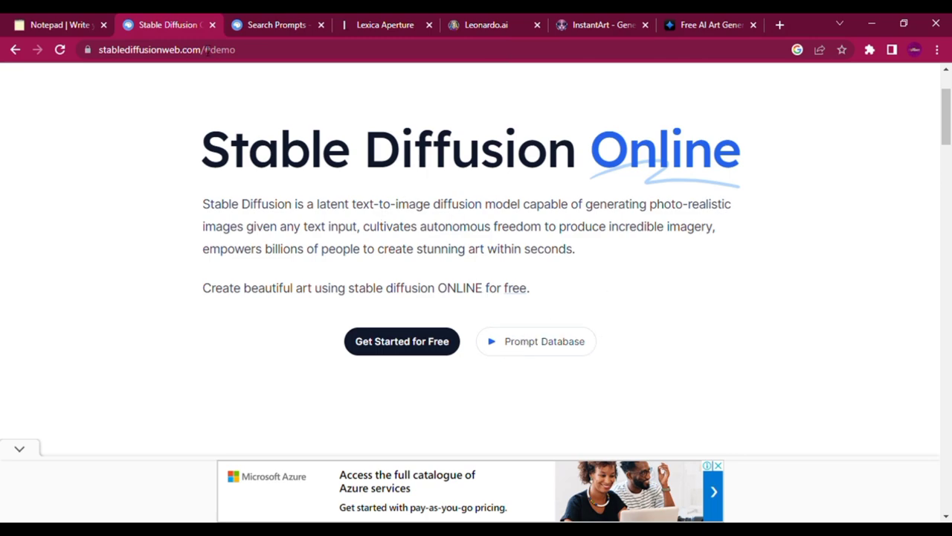
Step: Search the Stable Diffusion prompt database for "A realistic character of fairy in purple color"
click(257, 27)
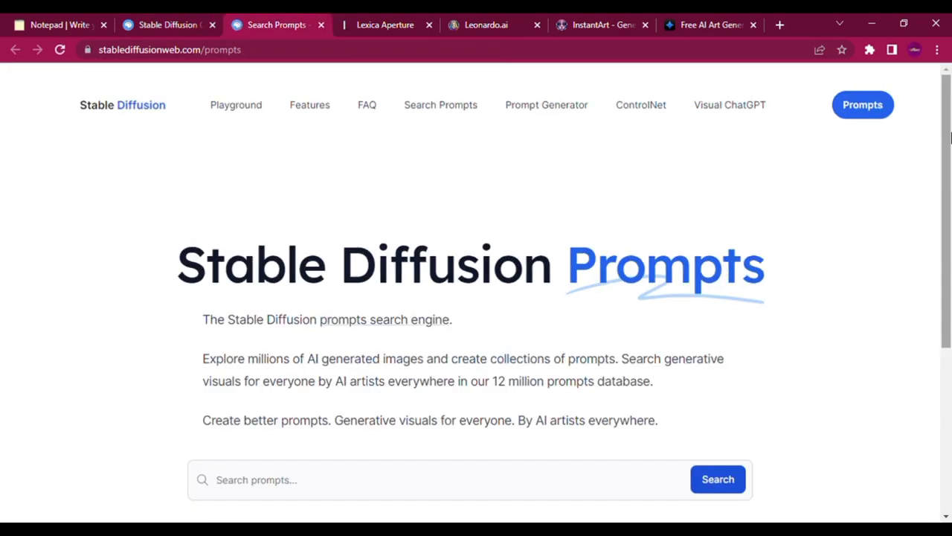
drag(950, 134, 922, 238)
click(421, 307)
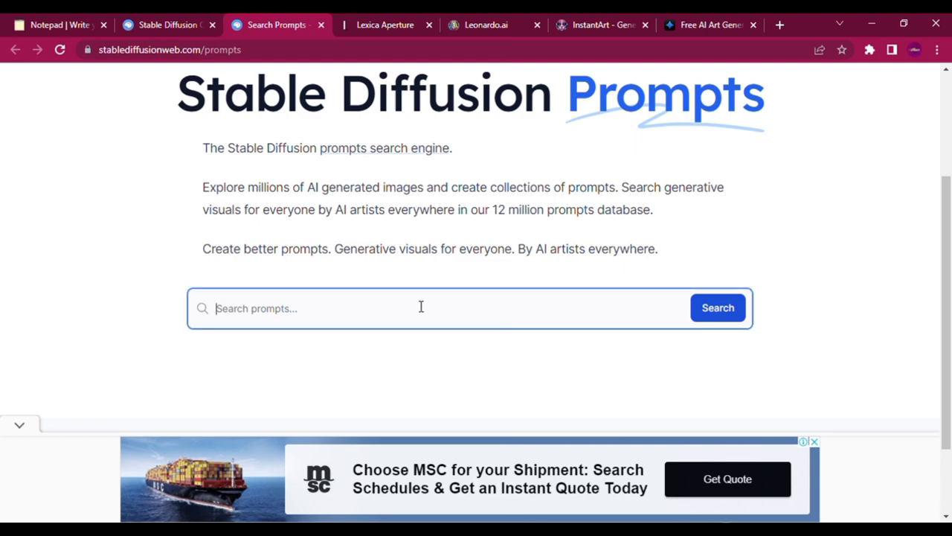
text(A realistic character of fairy in purple color)
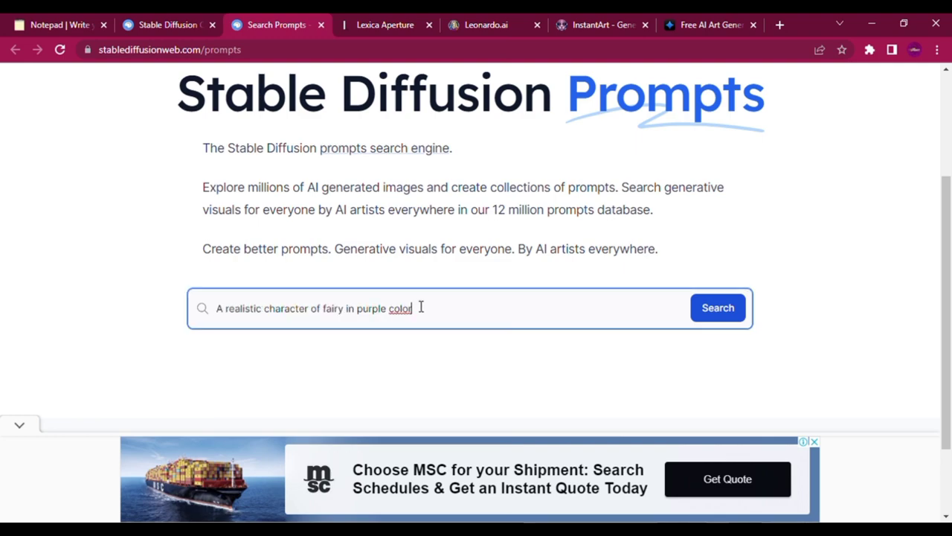
click(719, 308)
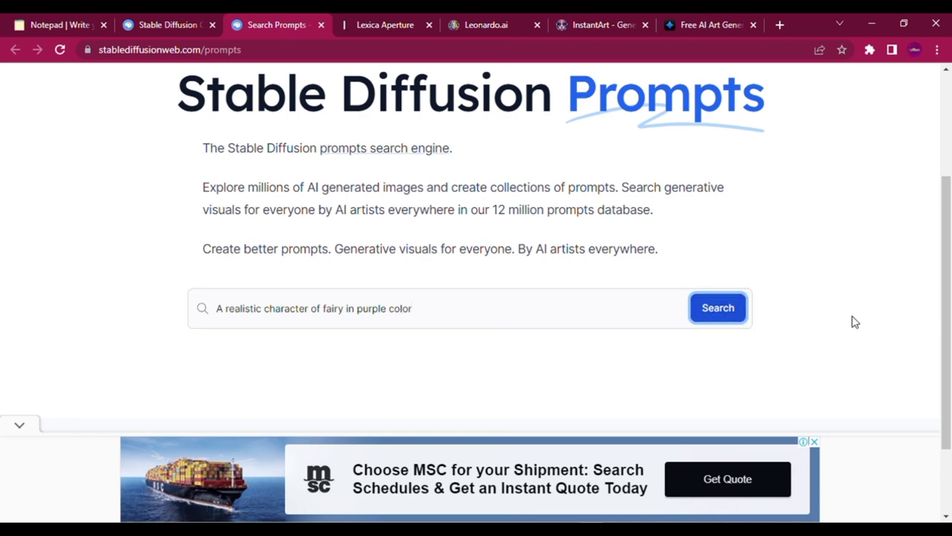
scroll(950, 312, down, 1)
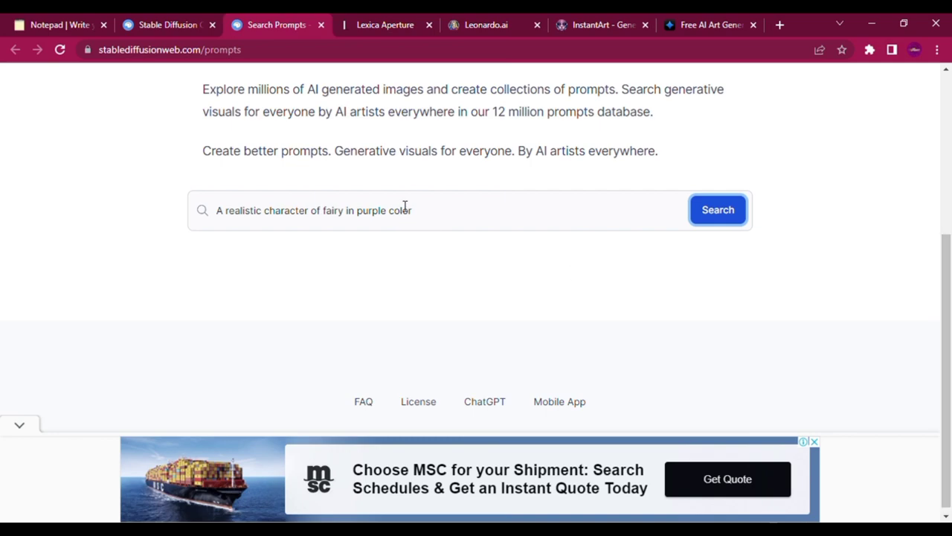
Step: Shorten the prompt database search to "fairy", run it and browse the matching images and prompts
drag(427, 221, 353, 232)
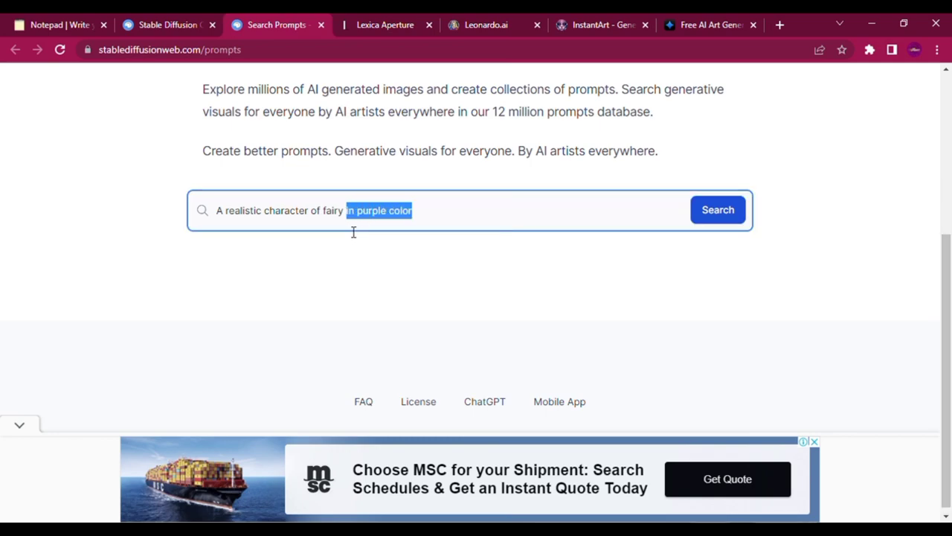
key(BackSpace)
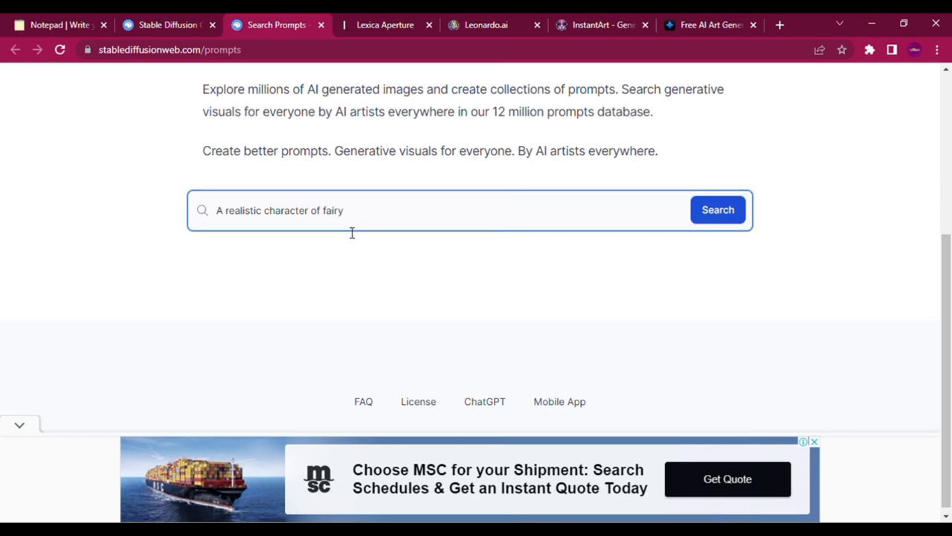
key(BackSpace)
key(BackSpace)
key(BackSpace)
key(BackSpace)
key(BackSpace)
key(BackSpace)
key(BackSpace)
key(BackSpace)
key(BackSpace)
key(BackSpace)
key(BackSpace)
key(BackSpace)
key(BackSpace)
key(BackSpace)
key(BackSpace)
key(BackSpace)
key(BackSpace)
key(BackSpace)
key(BackSpace)
key(BackSpace)
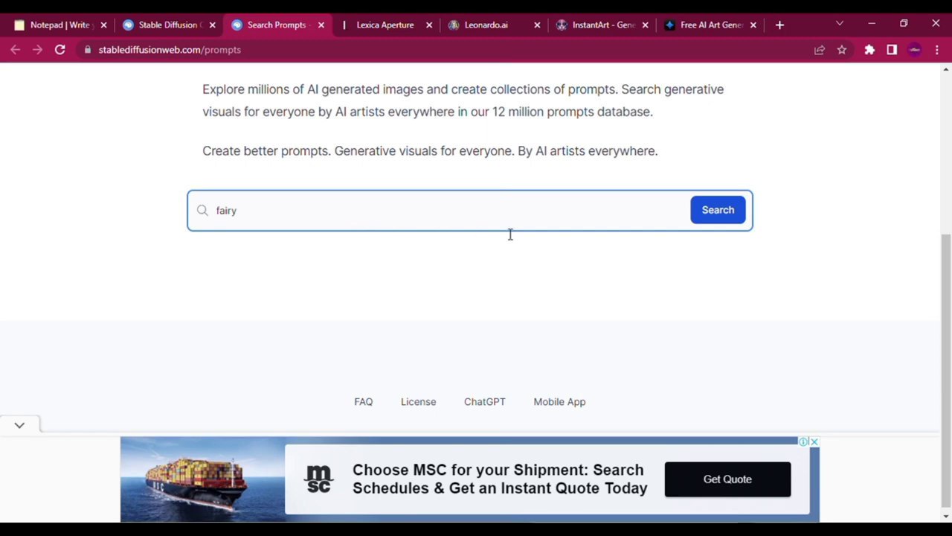
click(723, 228)
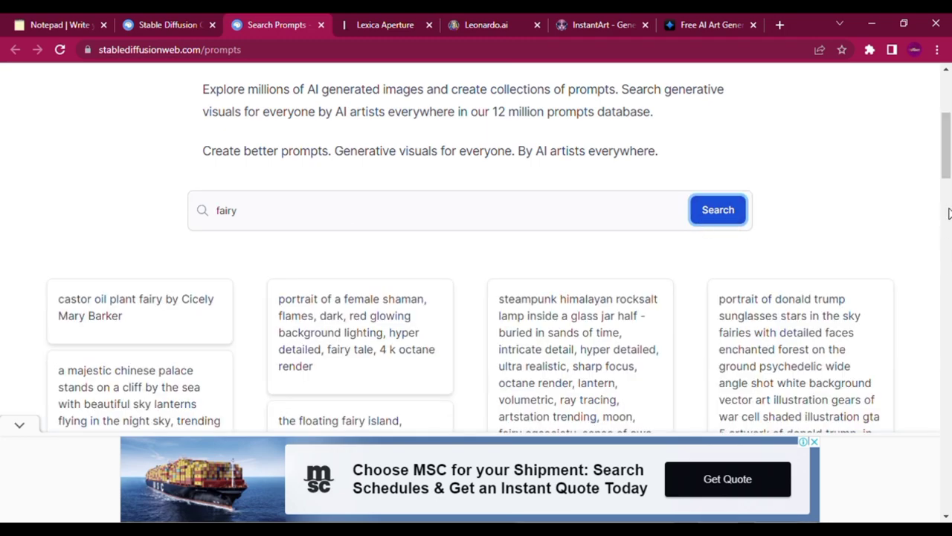
drag(949, 164, 949, 194)
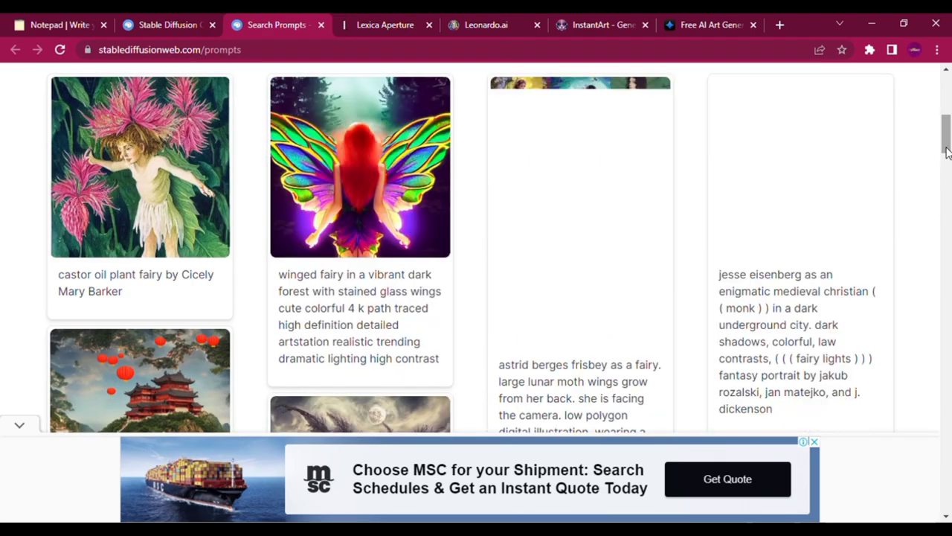
drag(947, 143, 946, 112)
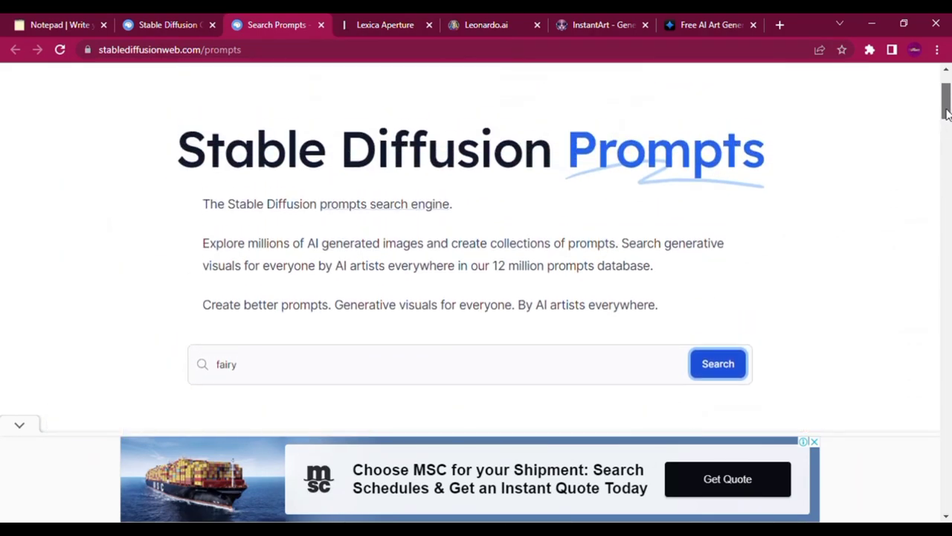
Step: Open the Stable Diffusion Online playground and try to generate images from "A realistic character of fairy in purple color"
click(179, 25)
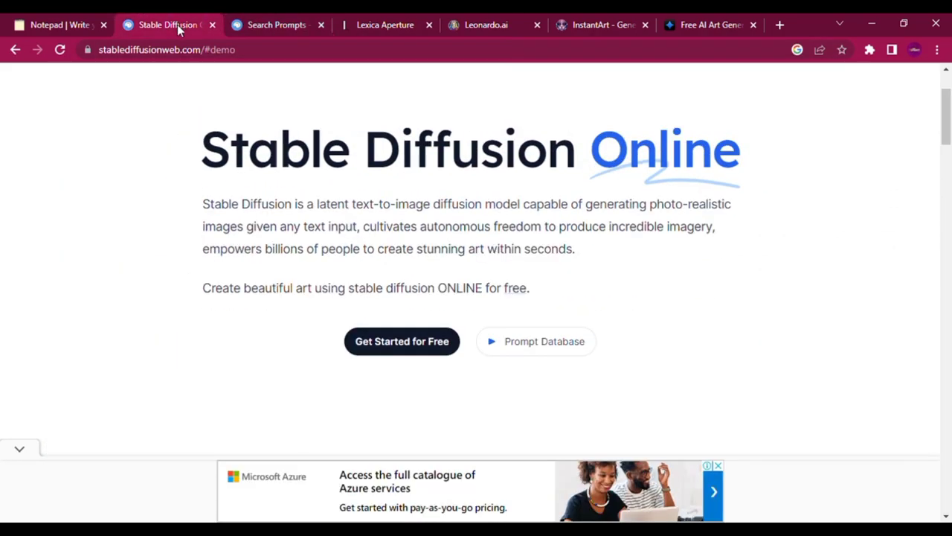
click(402, 346)
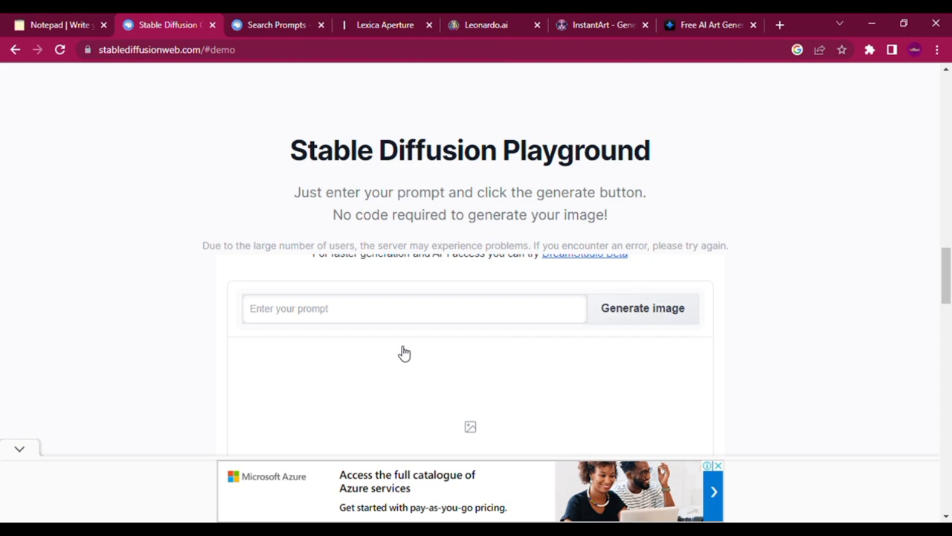
click(361, 323)
text(A realistic character of fairy in purple color)
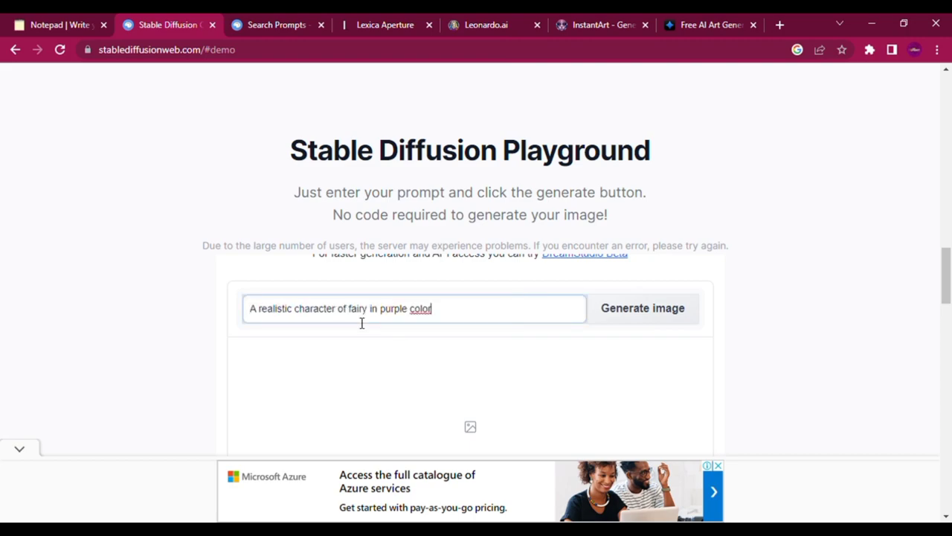
click(680, 308)
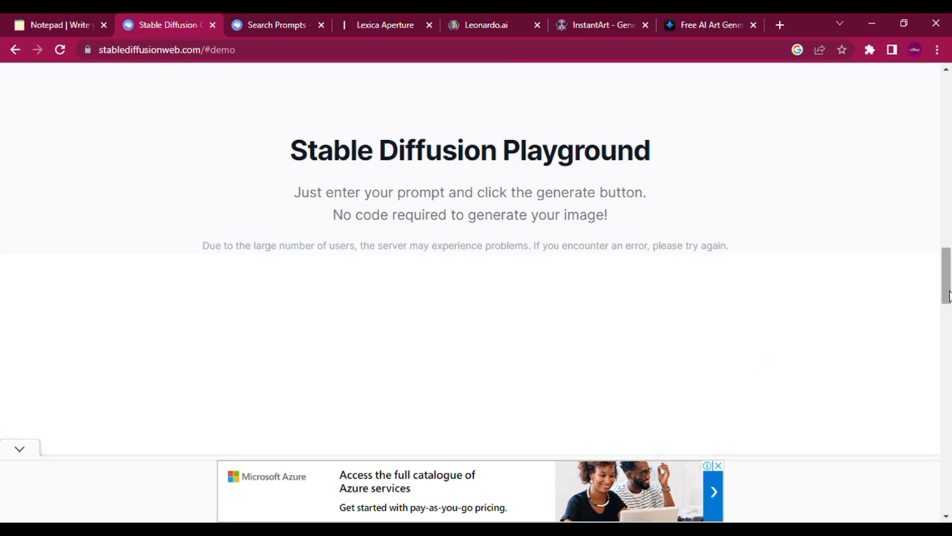
Step: Re-enter "A realistic character of fairy in purple color" as the playground prompt and generate the images
drag(948, 286, 949, 301)
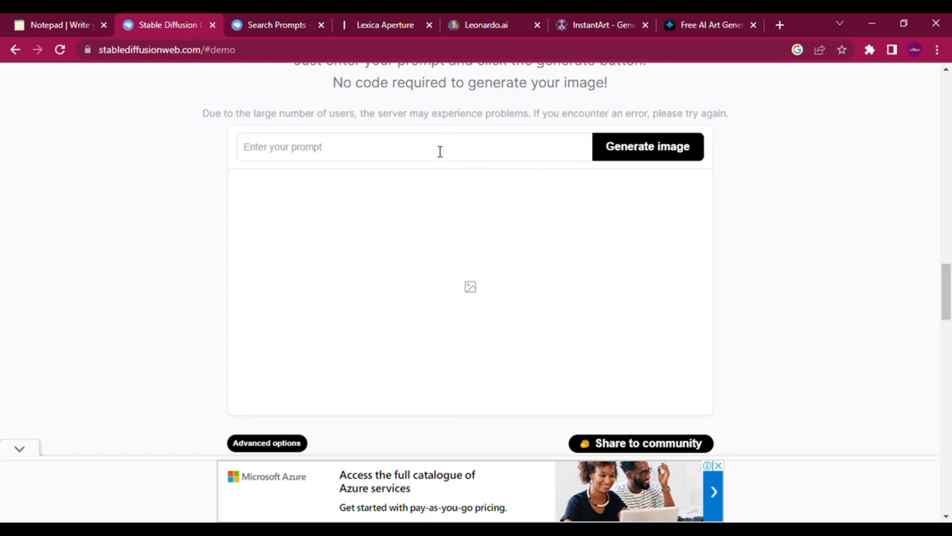
text(A realistic character of fairy in purple color)
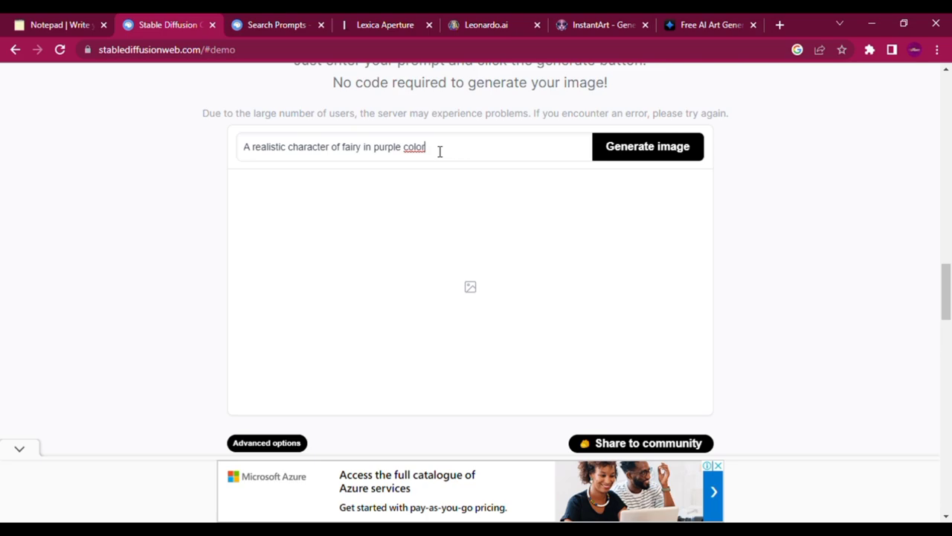
click(672, 152)
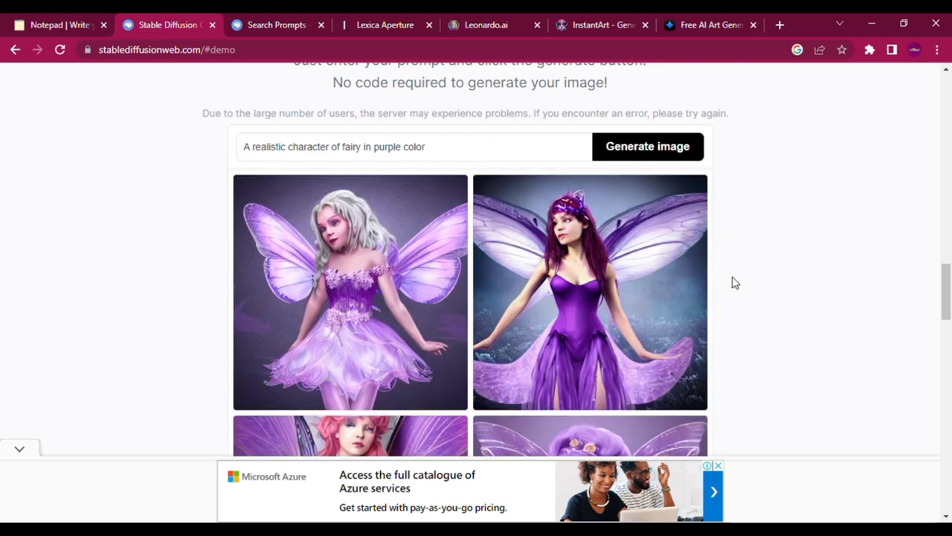
Step: Examine the generated playground fairies, enlarging the first and third images
mouse_move(943, 294)
mouse_down()
mouse_move(950, 328)
mouse_move(950, 309)
mouse_up()
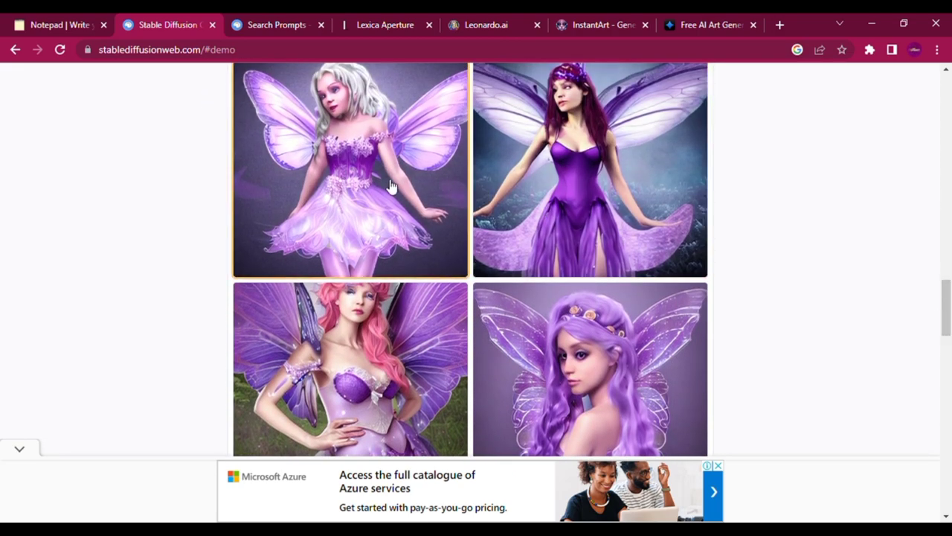
click(367, 183)
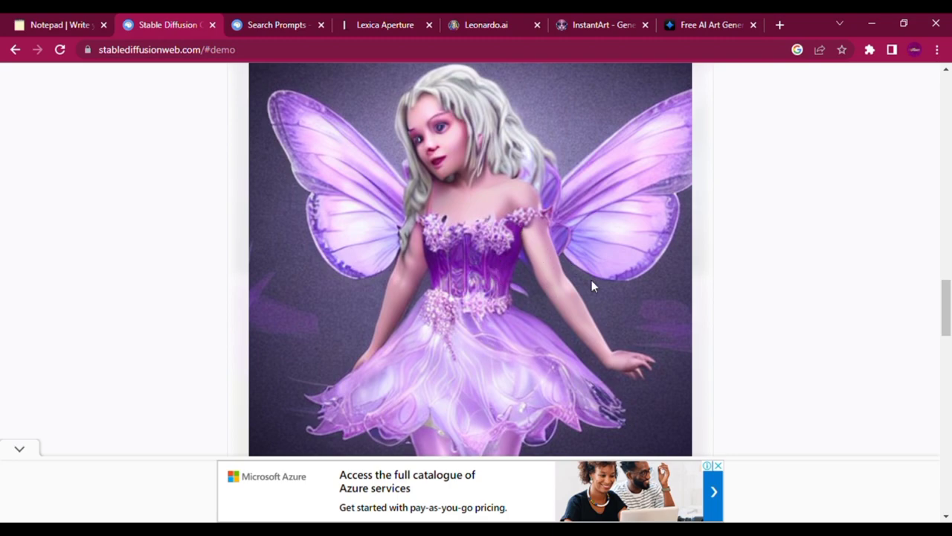
mouse_move(946, 319)
mouse_down()
mouse_move(947, 372)
mouse_move(925, 251)
mouse_move(927, 347)
mouse_move(946, 289)
mouse_move(946, 329)
mouse_up()
click(455, 283)
click(485, 429)
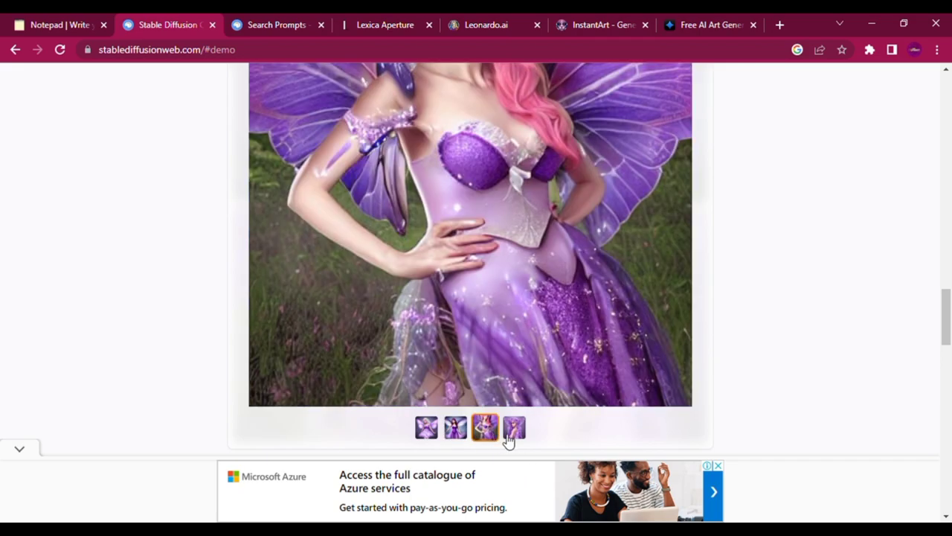
drag(945, 320, 950, 78)
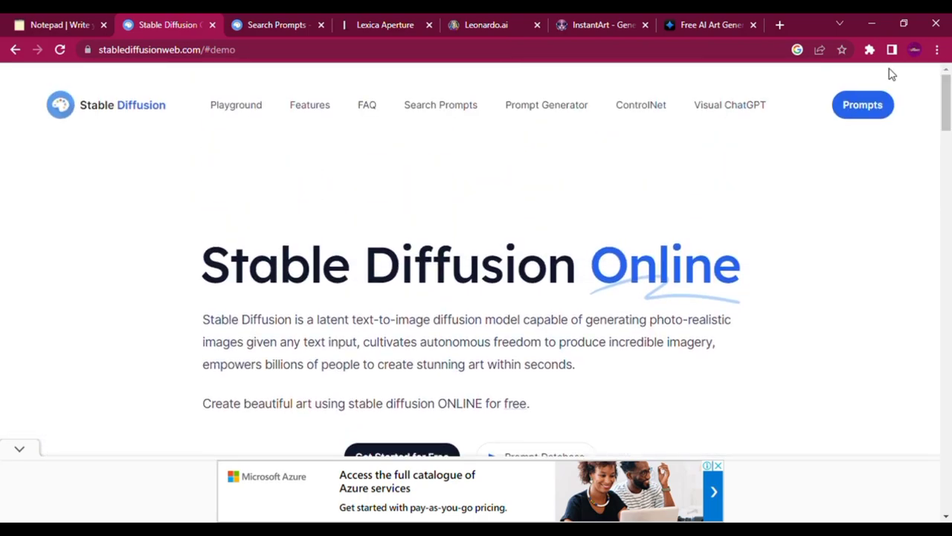
Step: Switch to Lexica and review its generated purple fairy images for comparison
click(374, 23)
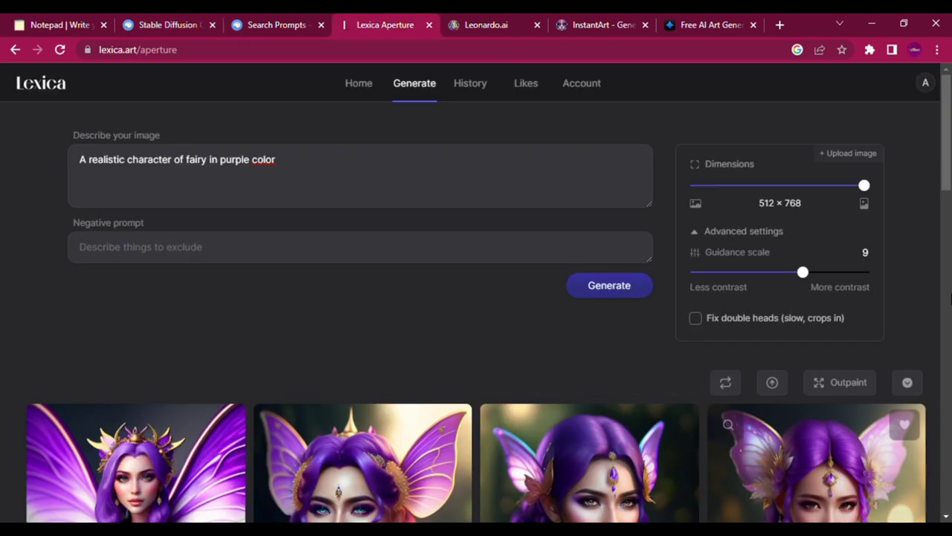
scroll(443, 223, down, 4)
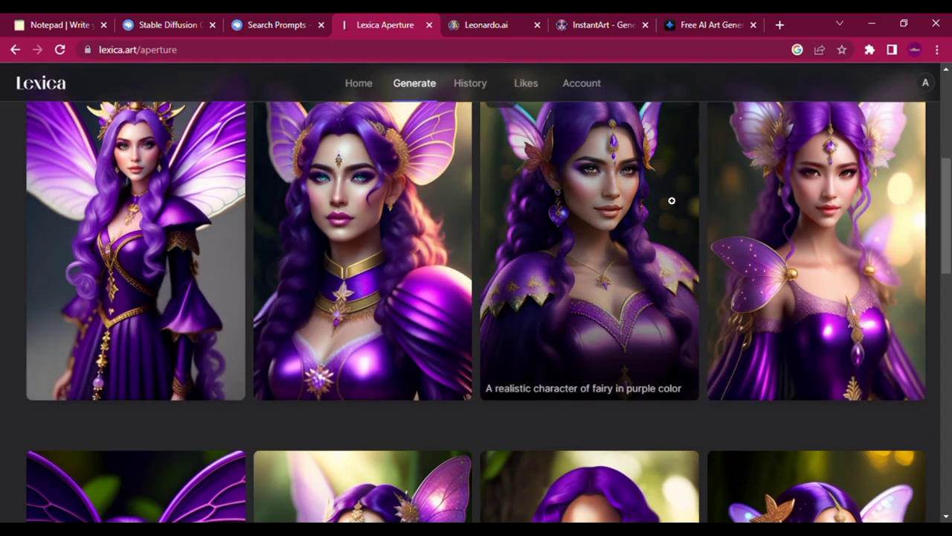
drag(949, 237, 949, 223)
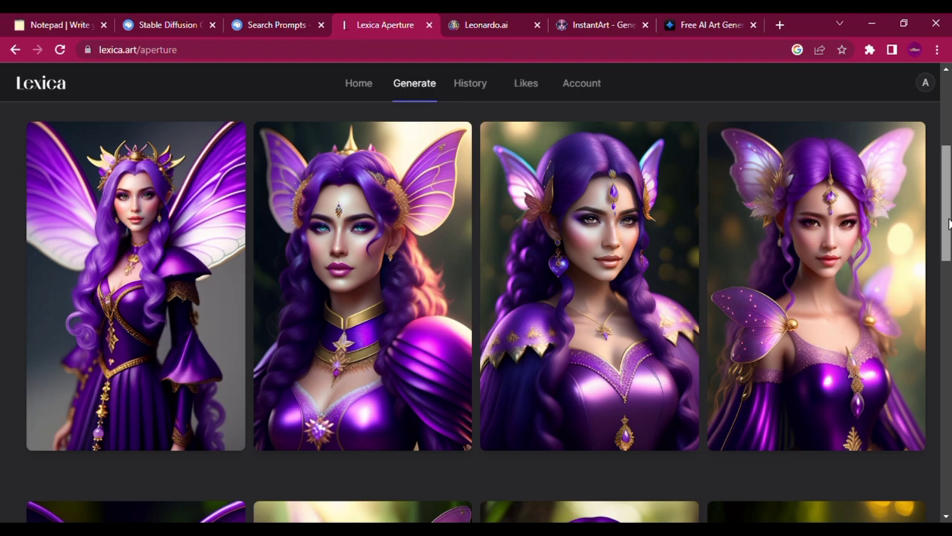
drag(950, 222, 942, 146)
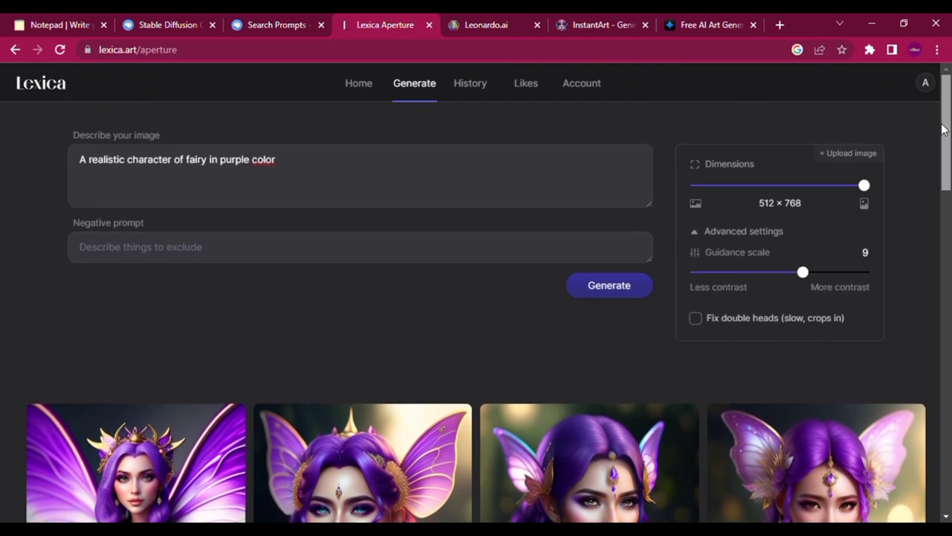